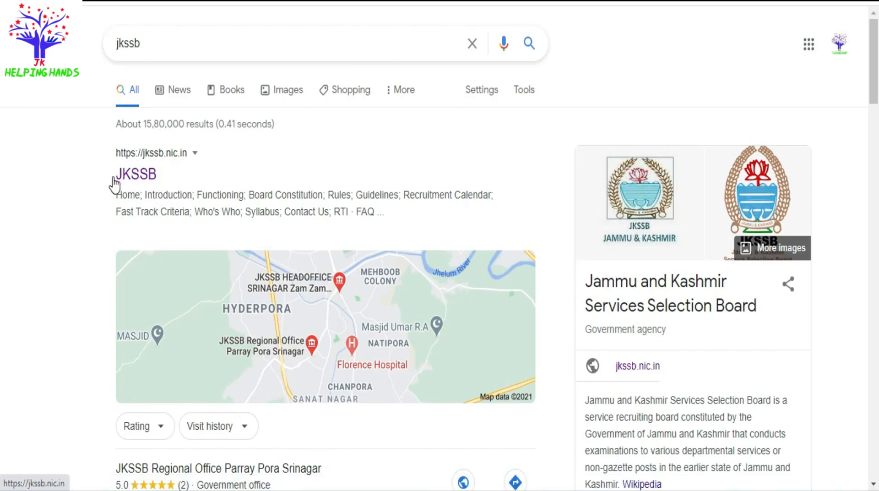
- Open the JKSSB website from the search results and start the online application for advertisement 02 of 2021
click(151, 178)
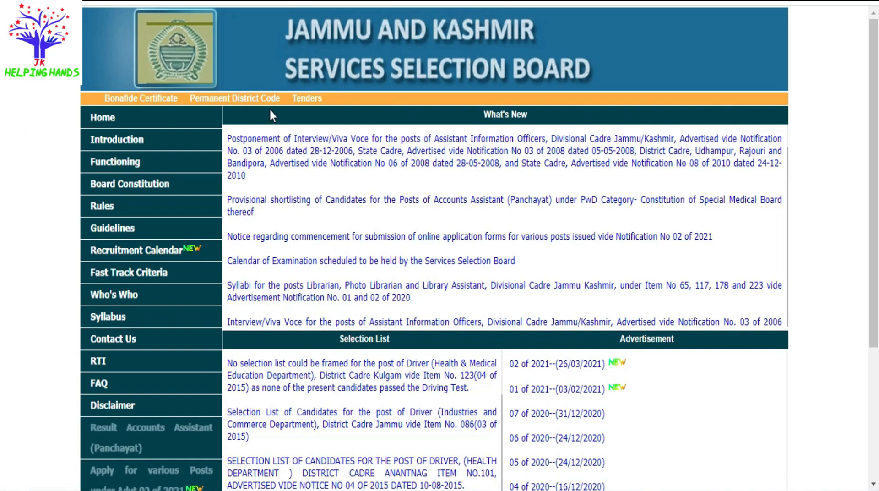
scroll(269, 108, down, 4)
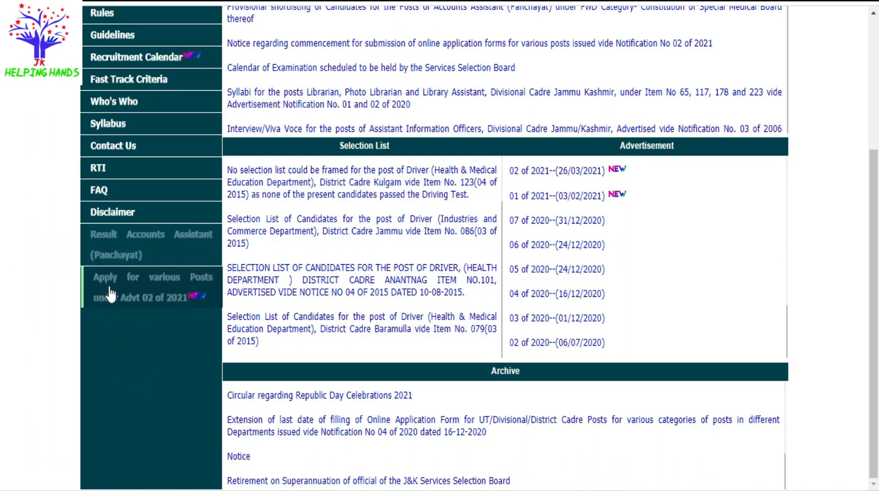
click(148, 285)
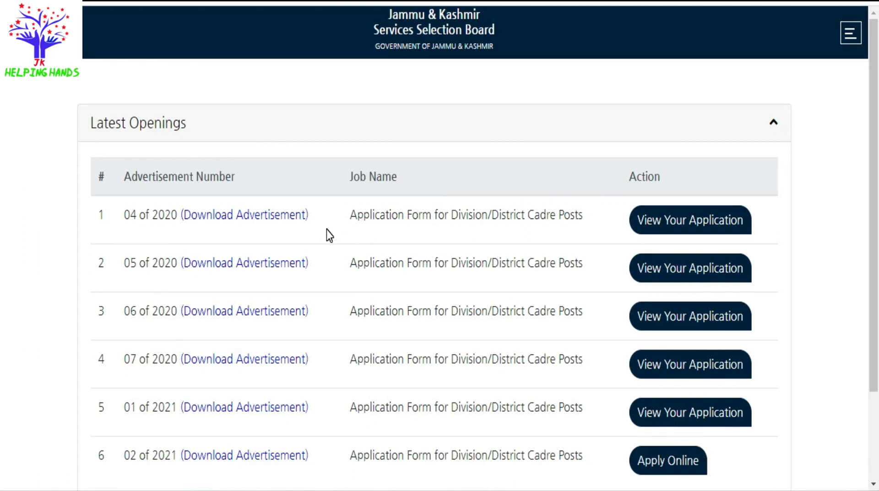
scroll(326, 230, down, 3)
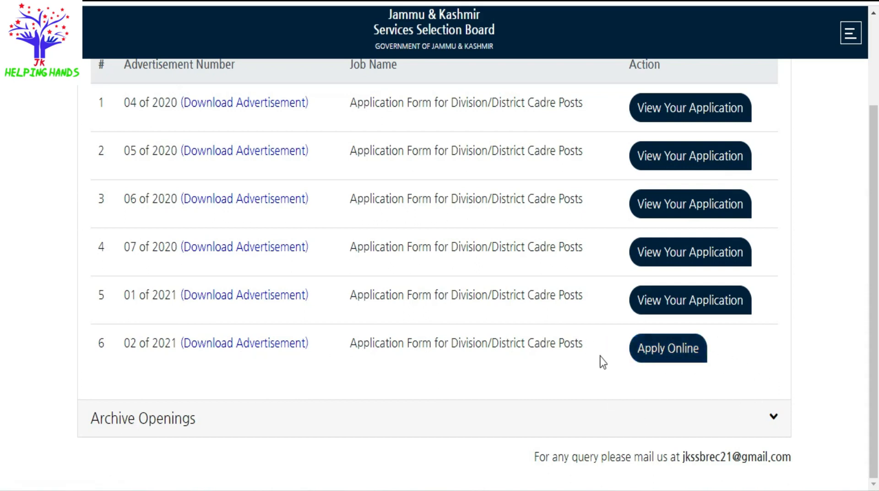
click(678, 366)
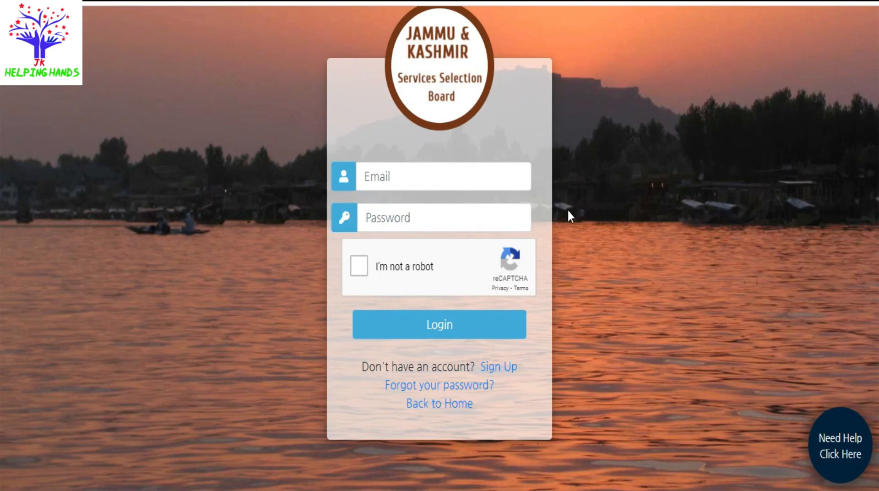
- Sign up for a new account with the applicant's full name, gender Male, e-mail address and mobile number, and register
click(513, 366)
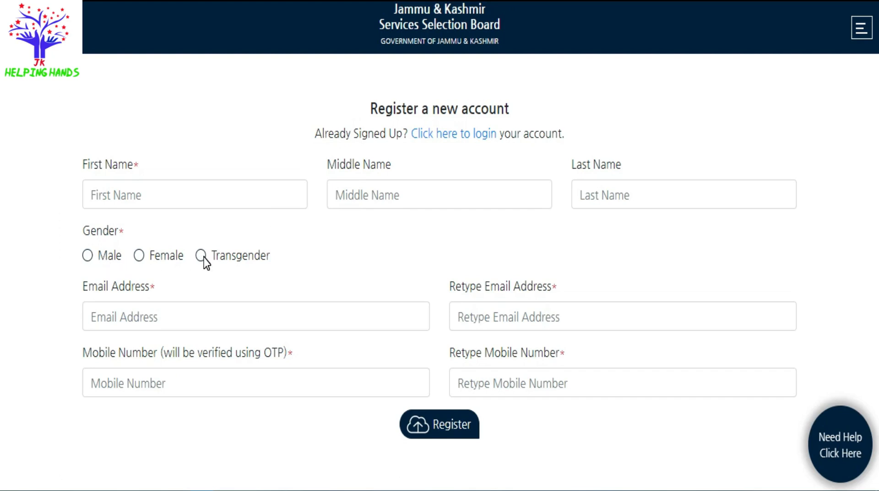
click(89, 255)
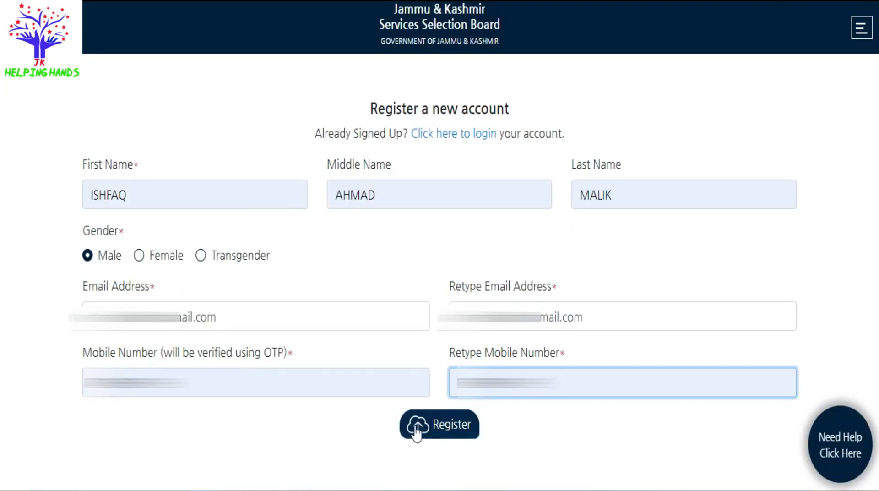
click(438, 428)
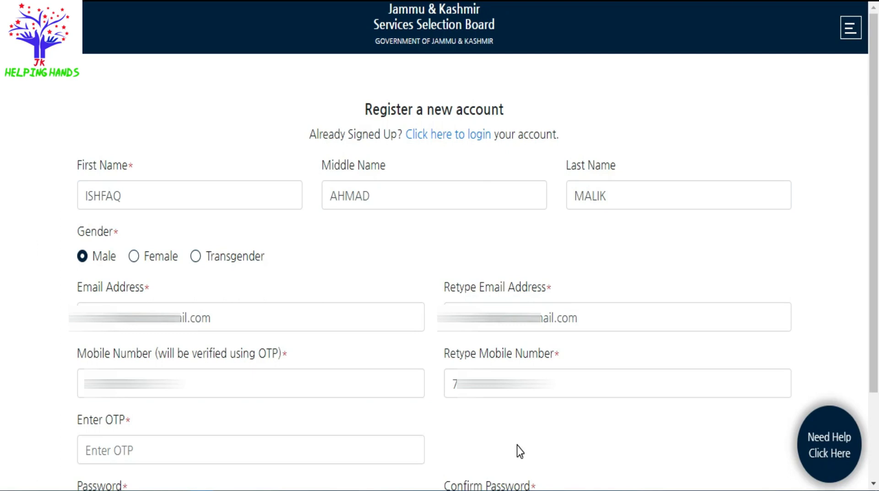
- Enter the OTP, fill in and confirm the account password, and submit the registration
scroll(147, 310, down, 2)
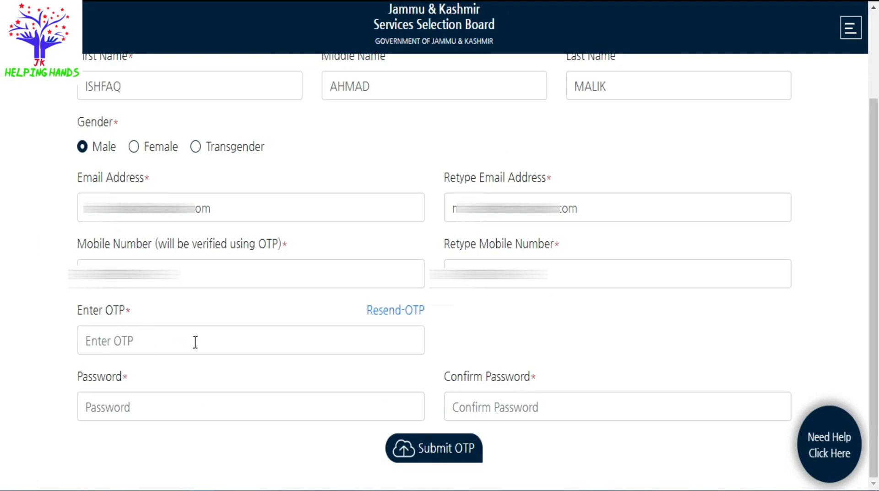
click(244, 341)
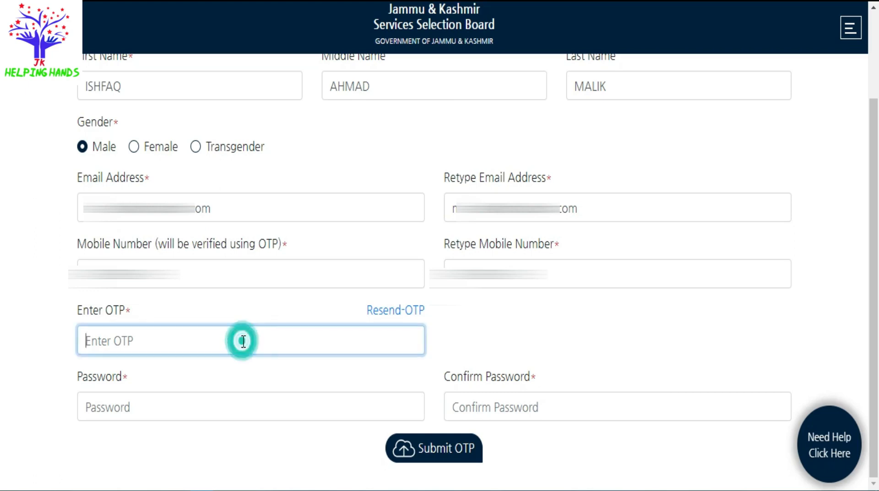
click(216, 407)
click(216, 407)
click(276, 378)
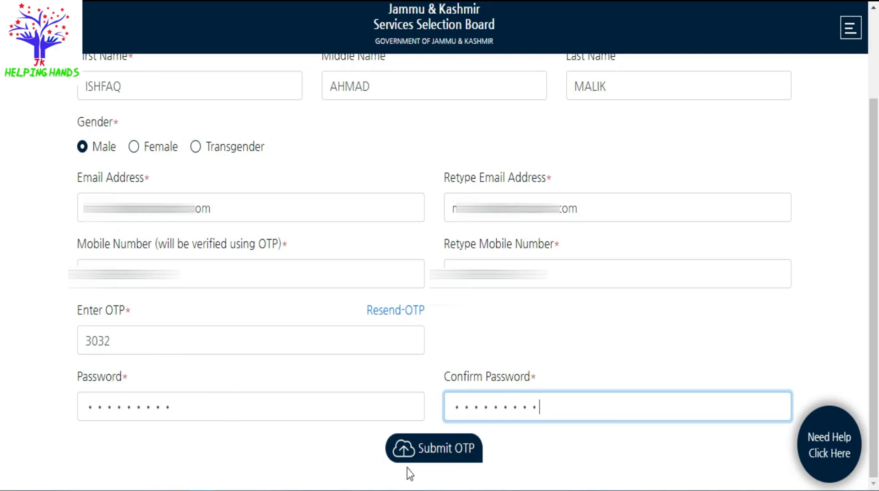
click(440, 453)
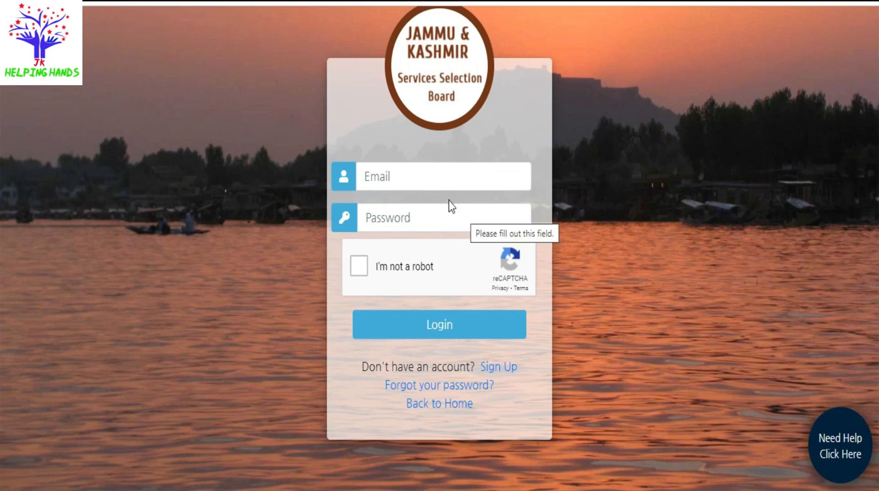
- Log in with the registered e-mail and account password, completing the reCAPTCHA check
click(451, 177)
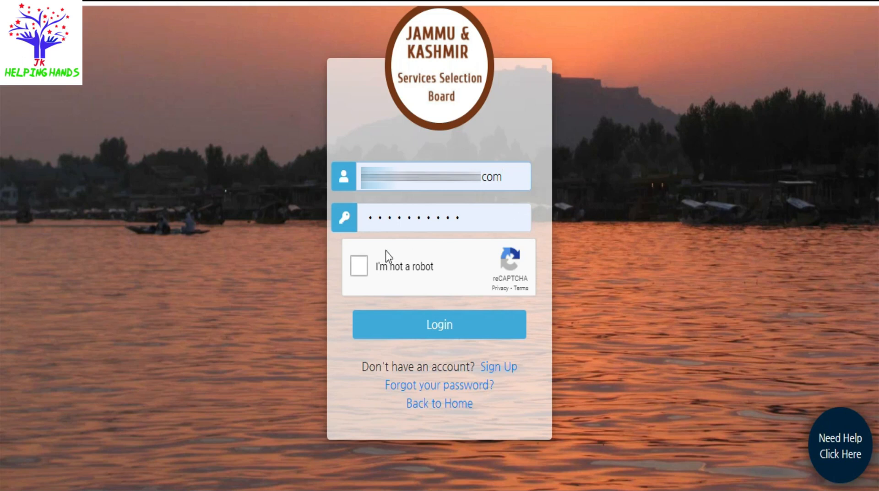
click(360, 268)
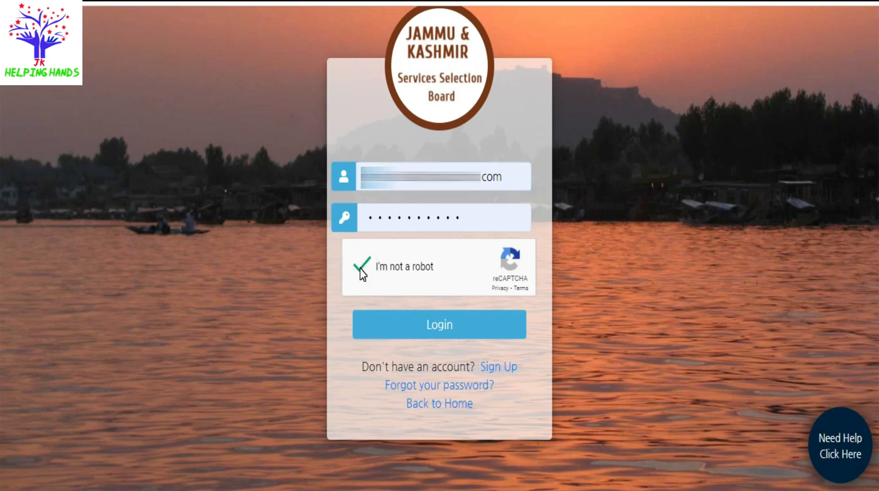
click(440, 326)
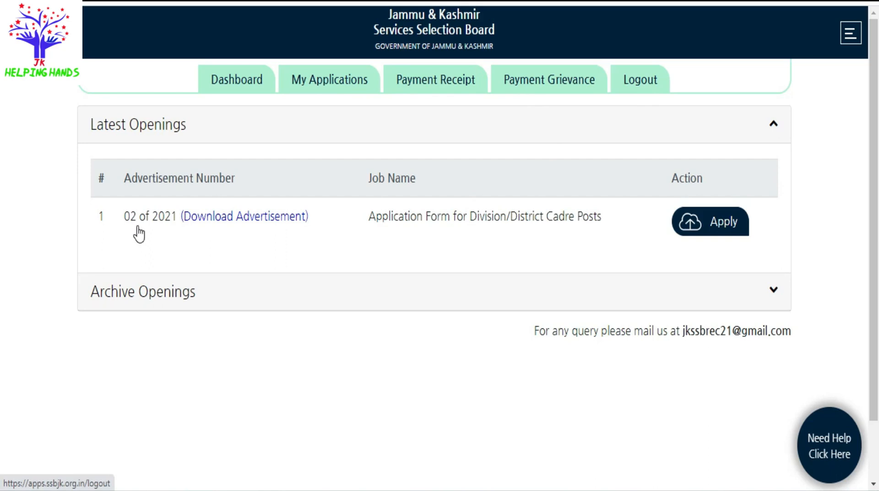
- Open the application form for advertisement 02 of 2021 and look through the list of available posts
click(713, 226)
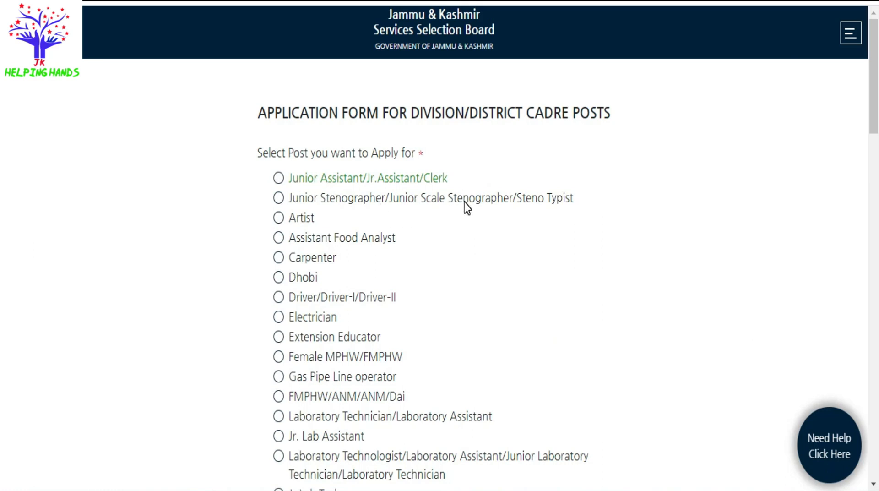
scroll(466, 206, down, 3)
scroll(466, 206, down, 15)
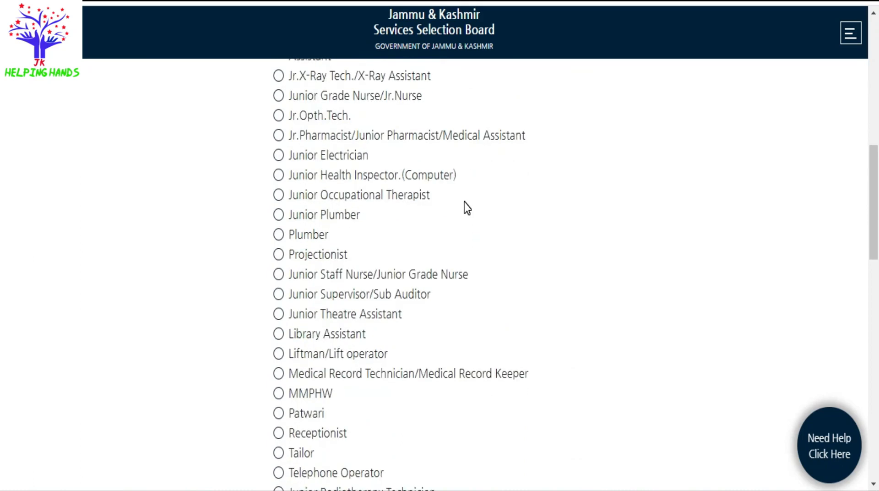
scroll(466, 206, down, 13)
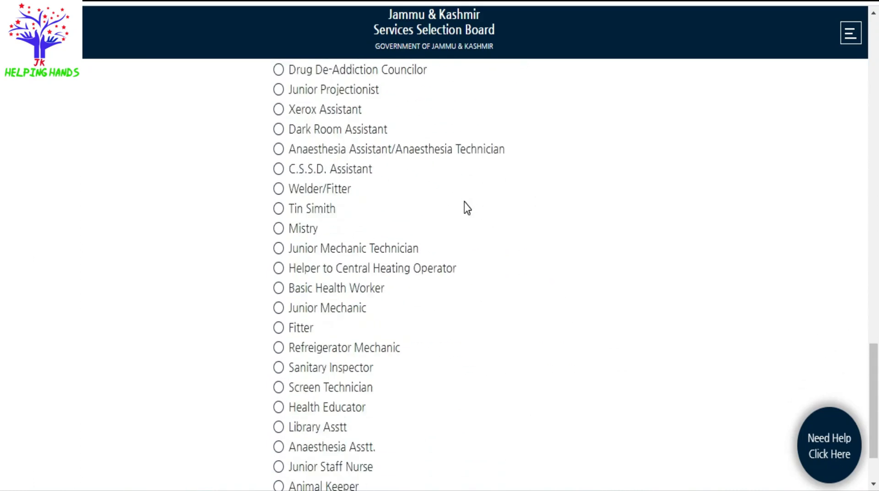
scroll(466, 207, down, 1)
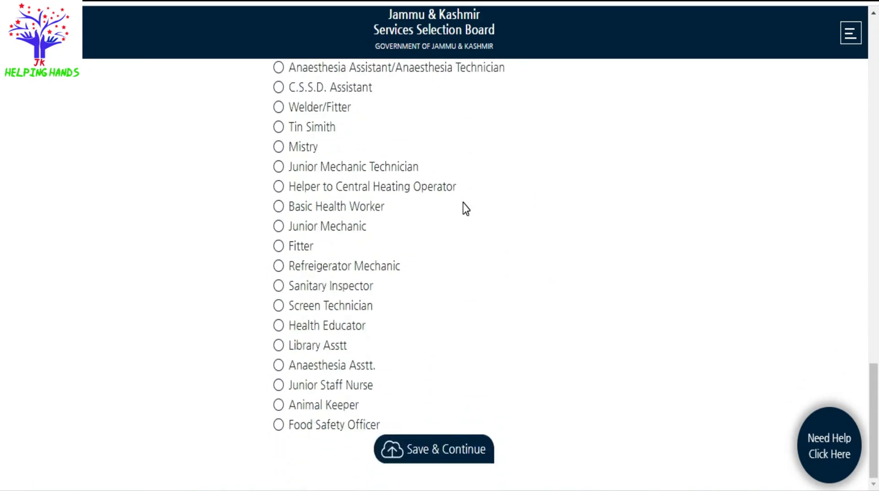
scroll(467, 207, up, 5)
scroll(466, 208, up, 2)
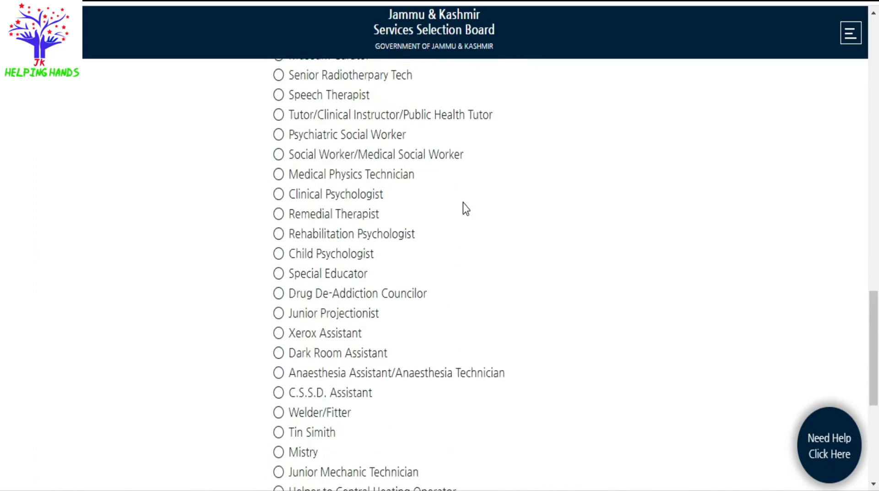
scroll(465, 208, up, 8)
scroll(466, 208, up, 1)
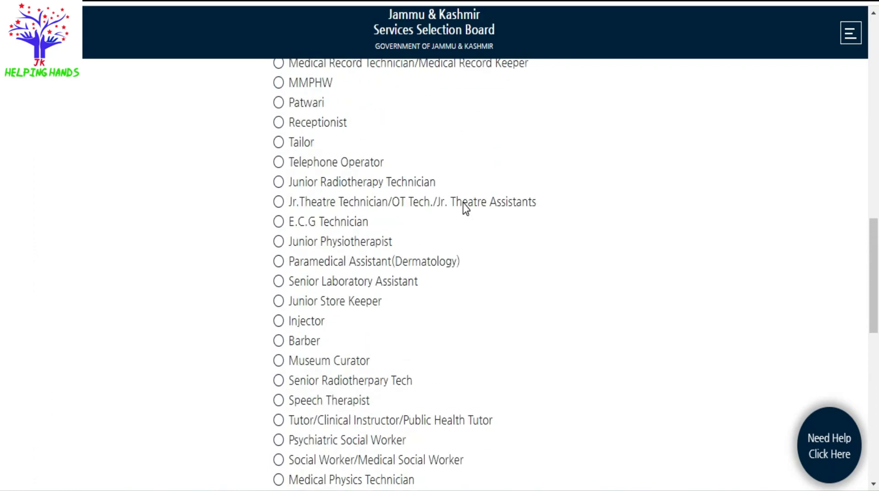
- Try to choose Patwari as the post to apply for and save the choice
click(279, 103)
scroll(460, 169, down, 4)
scroll(458, 167, down, 9)
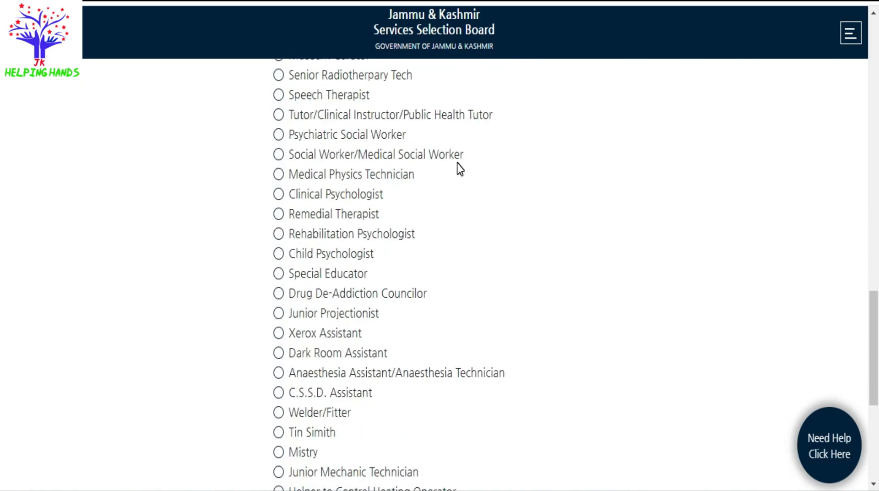
click(450, 433)
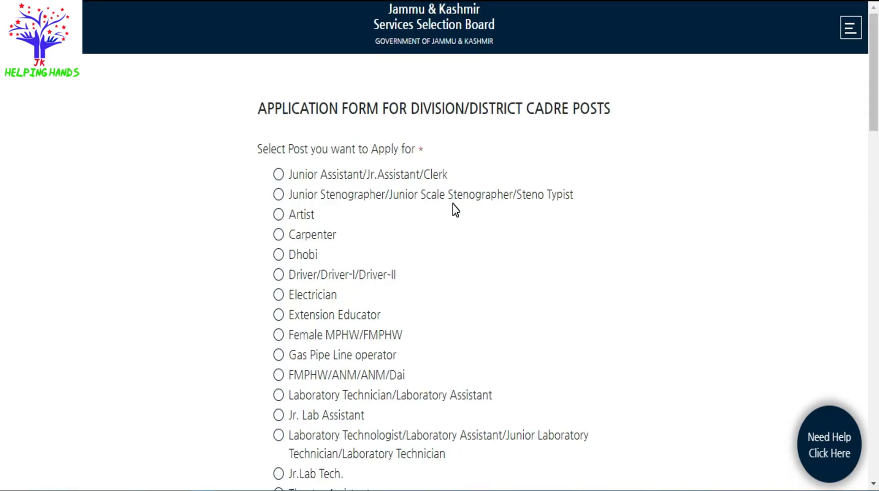
- Choose Junior Health Inspector.(Computer) as the post to apply for, and save and continue
scroll(456, 210, down, 6)
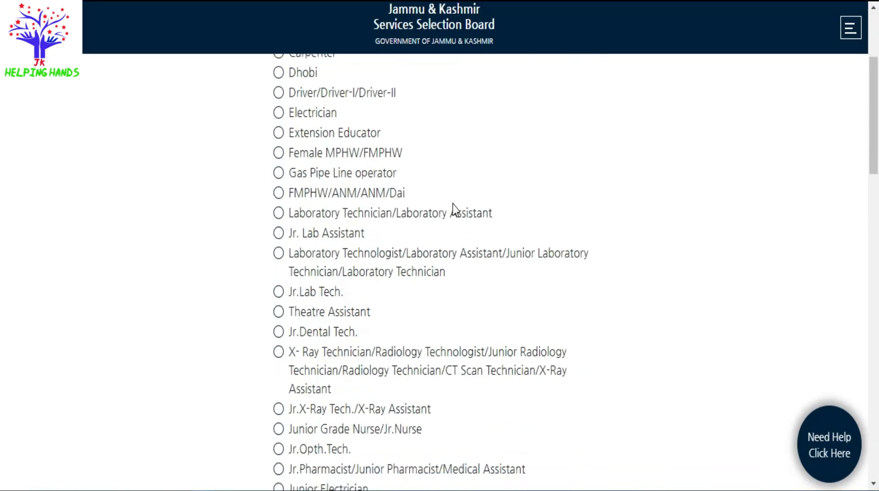
scroll(277, 156, down, 5)
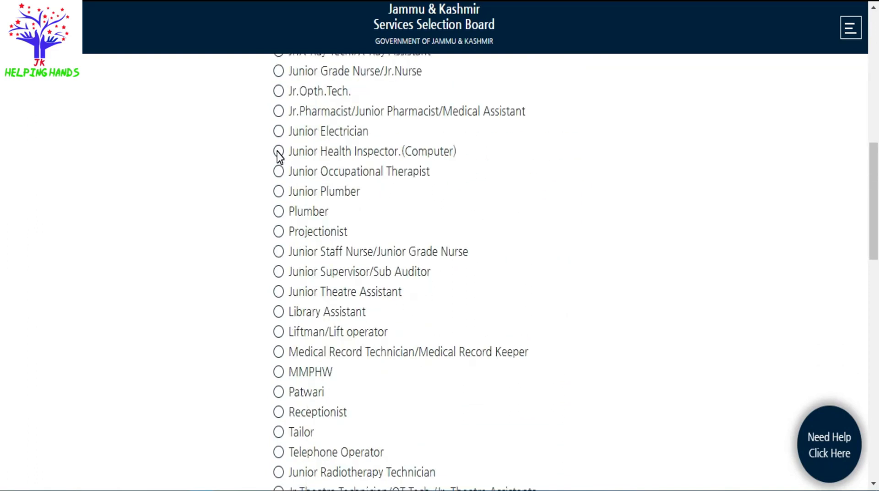
click(279, 152)
scroll(360, 196, down, 20)
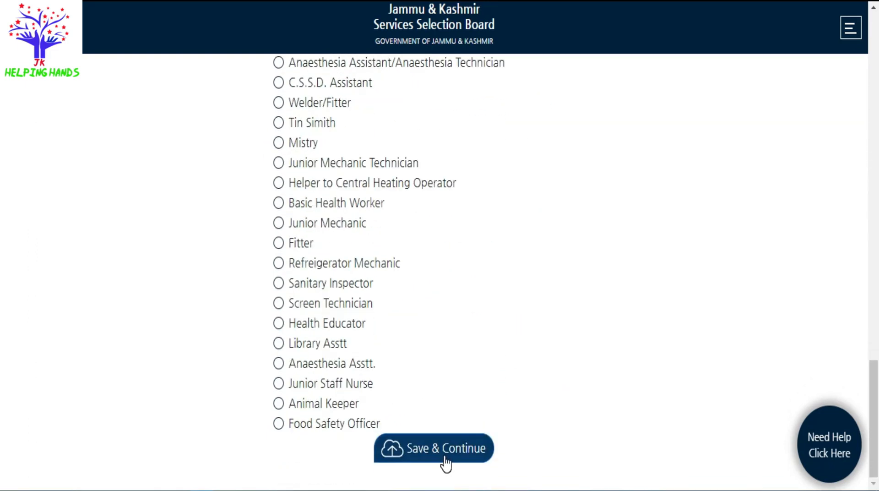
click(442, 449)
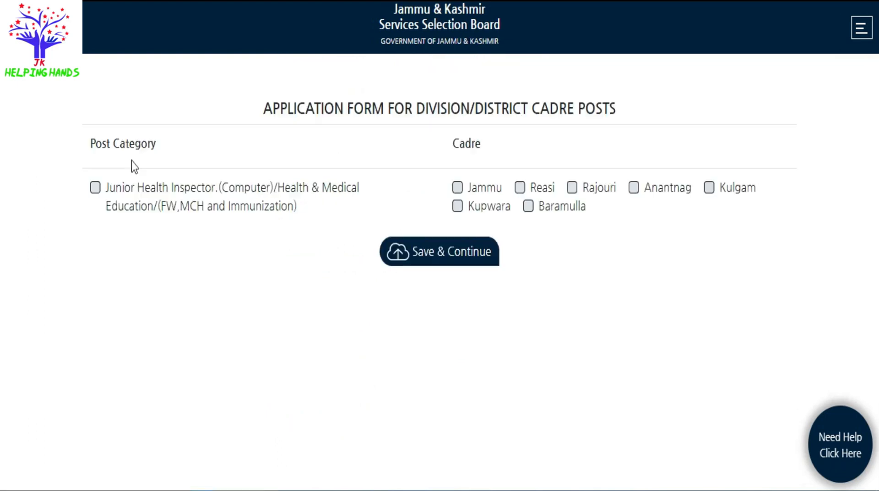
- Select the Junior Health Inspector post category with cadres Jammu, Reasi, Rajouri, Anantnag, Kulgam, Kupwara and Baramulla, and save
click(96, 188)
click(457, 188)
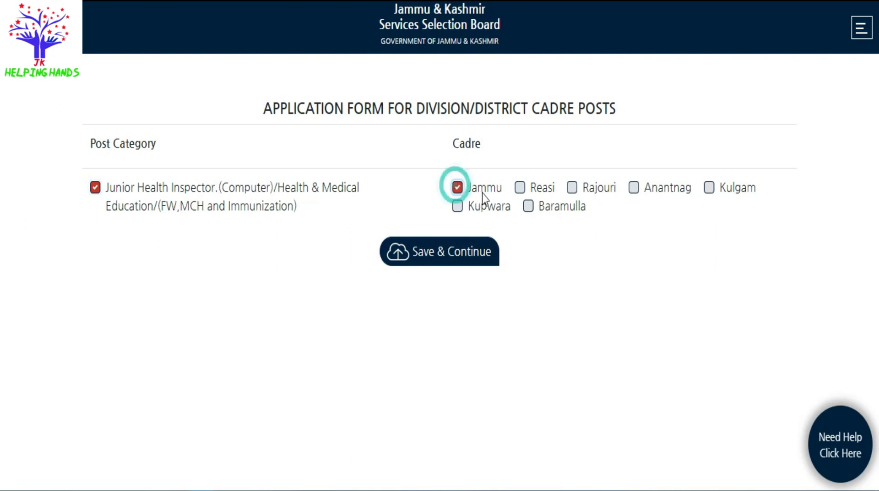
click(520, 188)
click(571, 188)
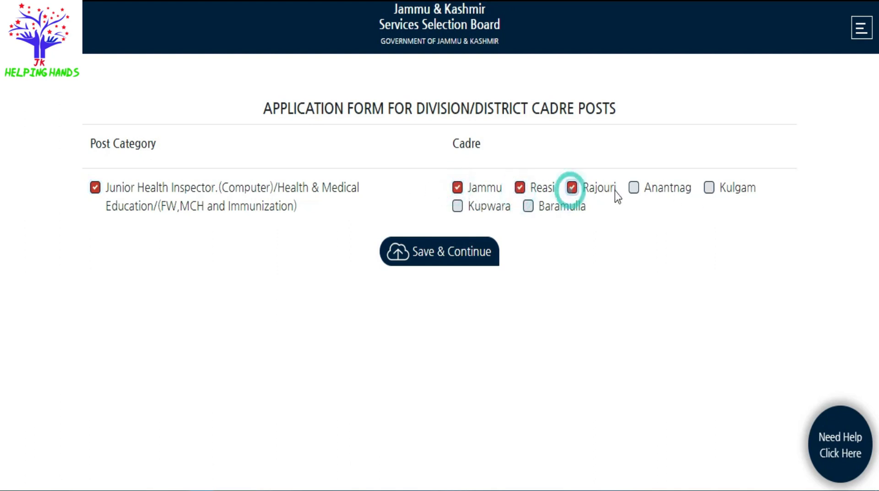
click(633, 187)
click(710, 189)
click(459, 206)
click(529, 207)
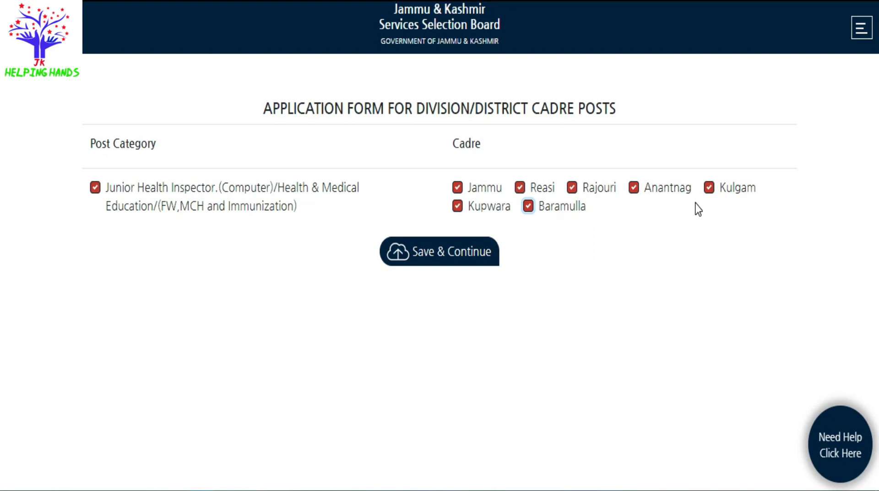
click(464, 258)
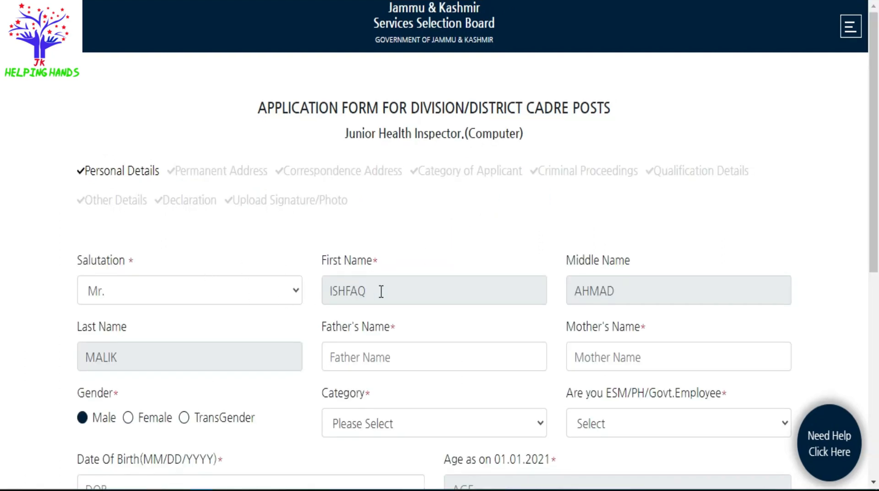
- Keep the salutation Mr., set the category to Open Merit (OM), and answer NO for ESM/PH/Govt. Employee in the personal details
scroll(381, 291, down, 3)
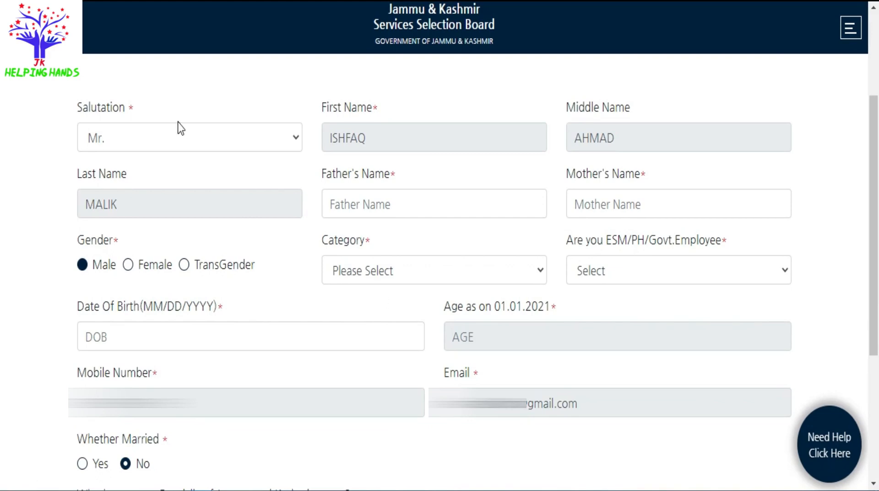
click(296, 137)
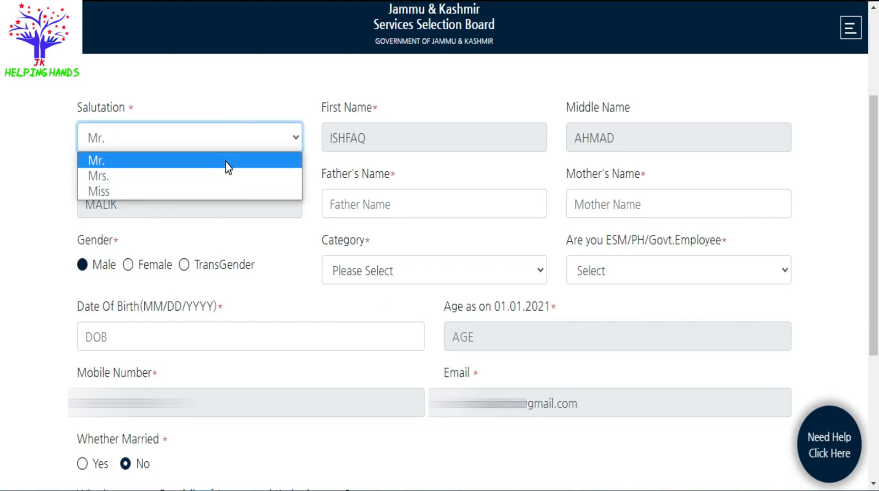
click(251, 141)
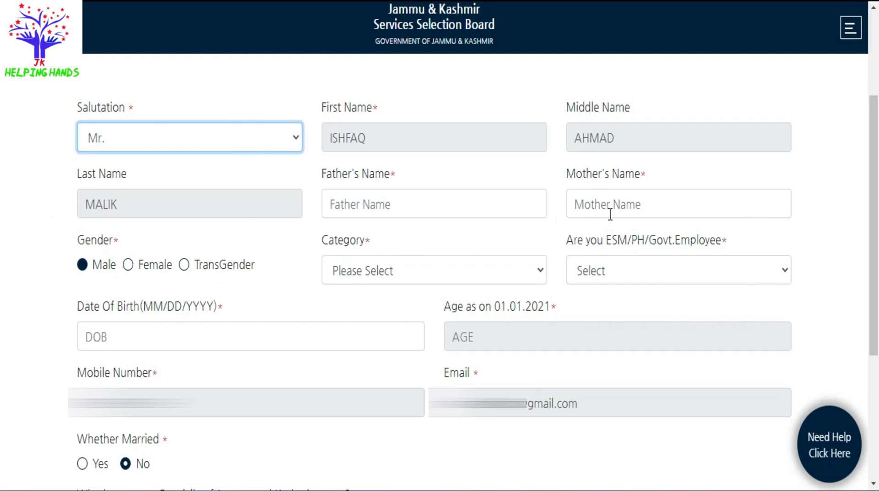
click(521, 277)
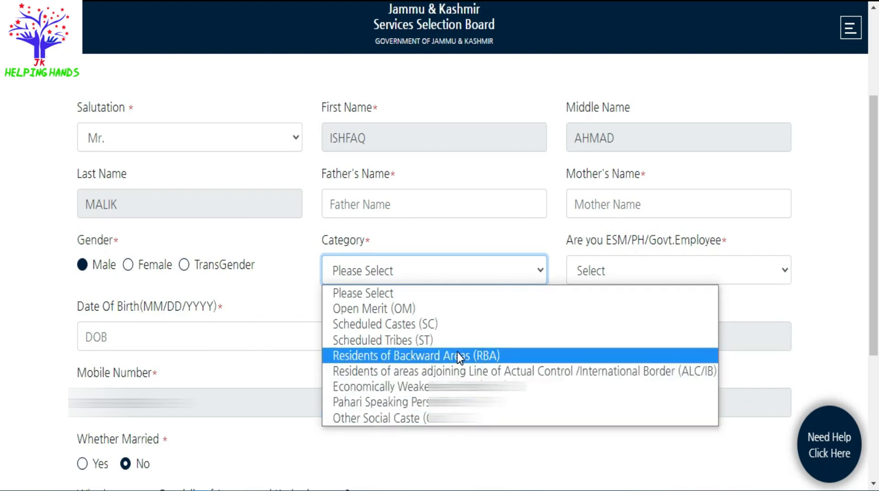
click(406, 309)
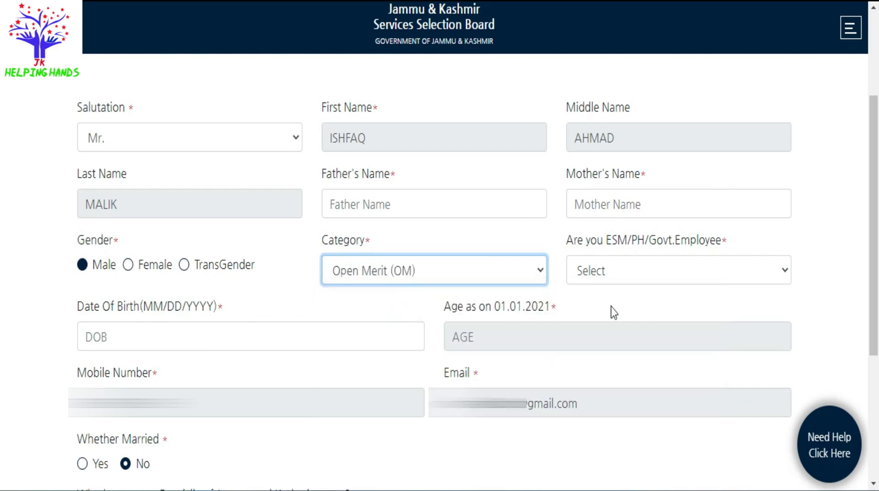
click(716, 273)
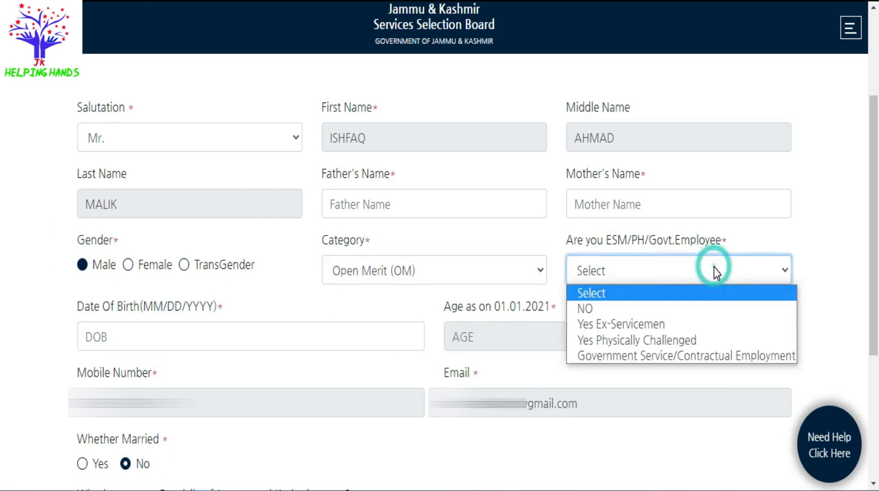
click(676, 321)
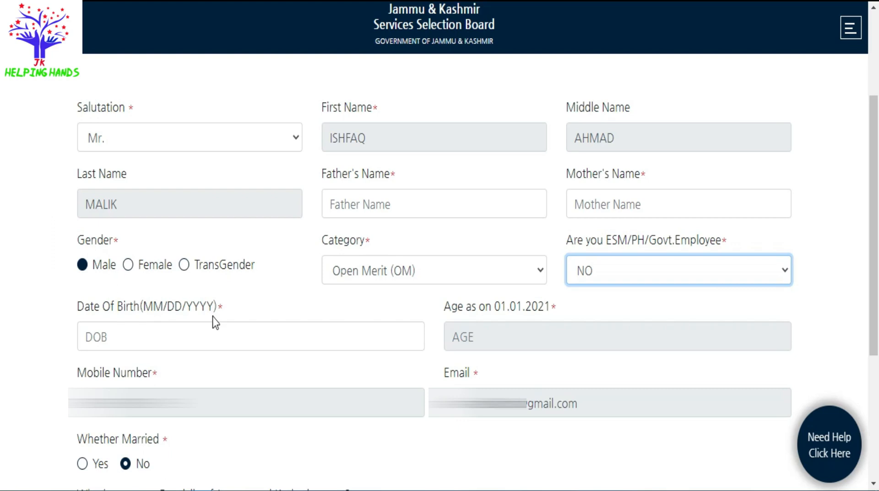
- Enter the applicant's date of birth using the calendar picker
click(223, 339)
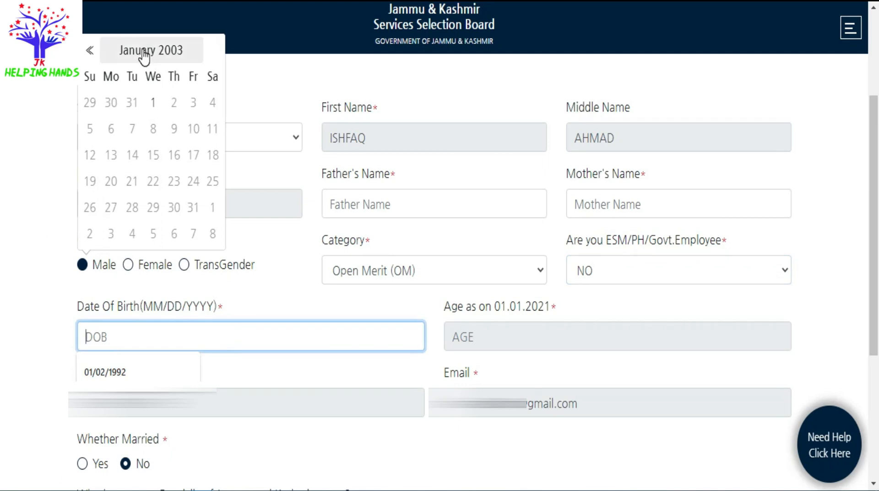
click(144, 51)
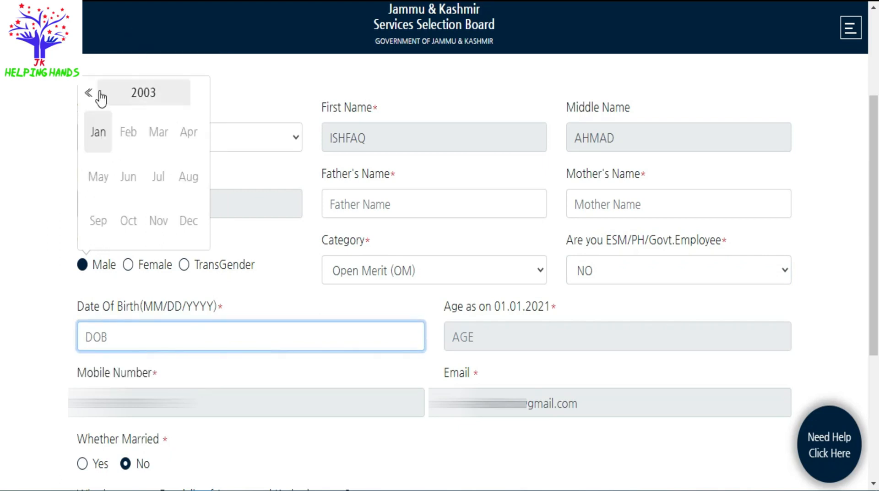
click(140, 102)
click(89, 92)
click(89, 92)
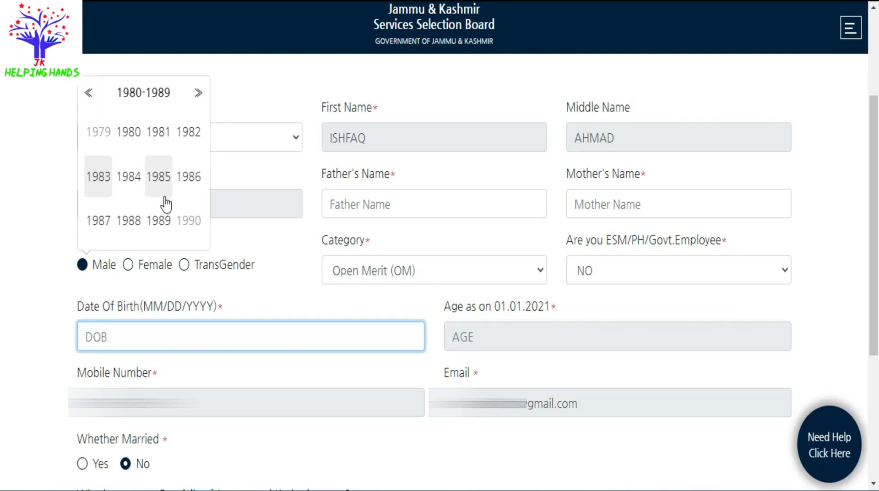
click(182, 230)
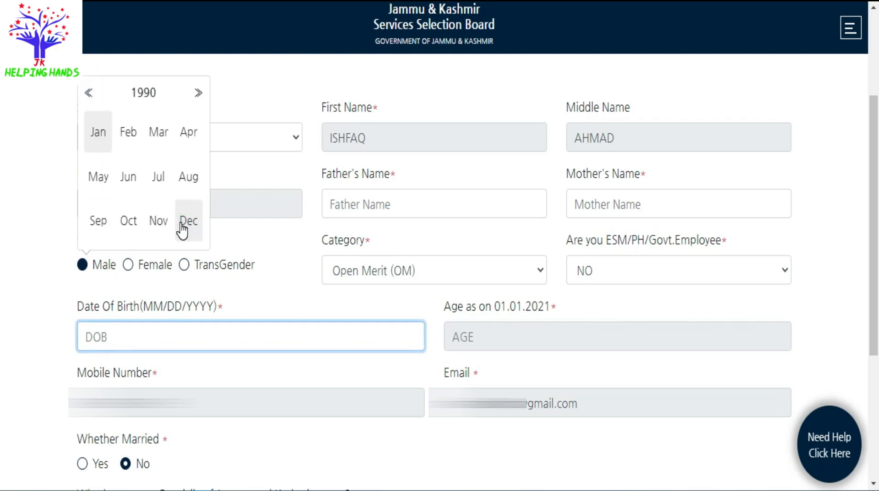
click(125, 190)
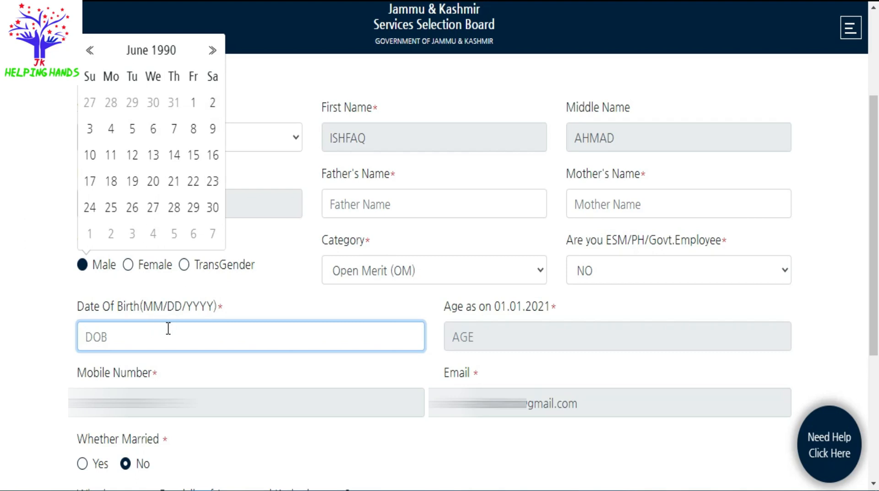
click(209, 108)
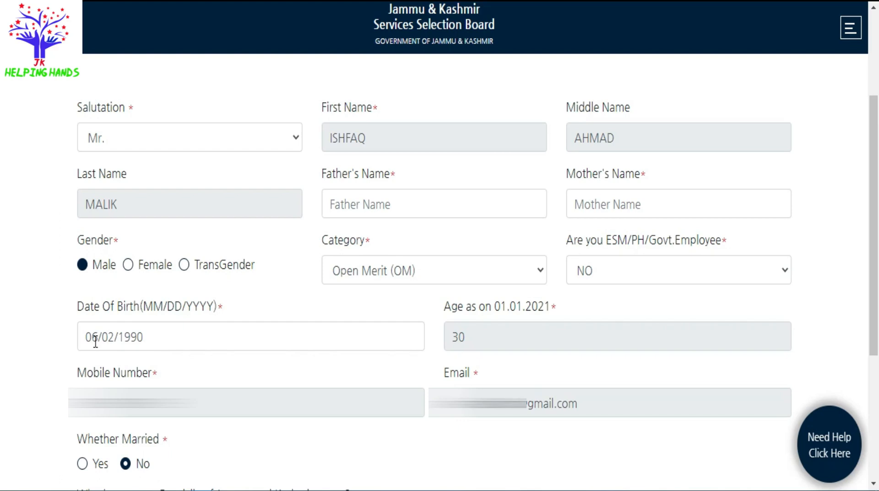
click(162, 334)
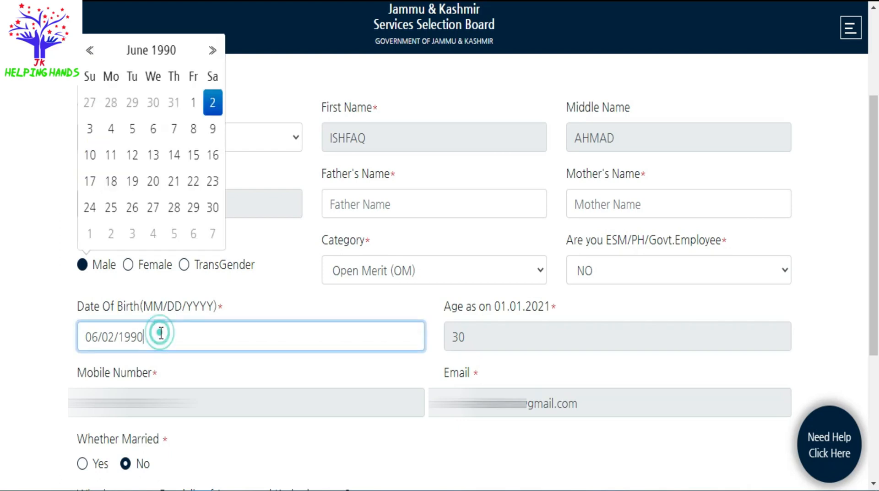
click(209, 106)
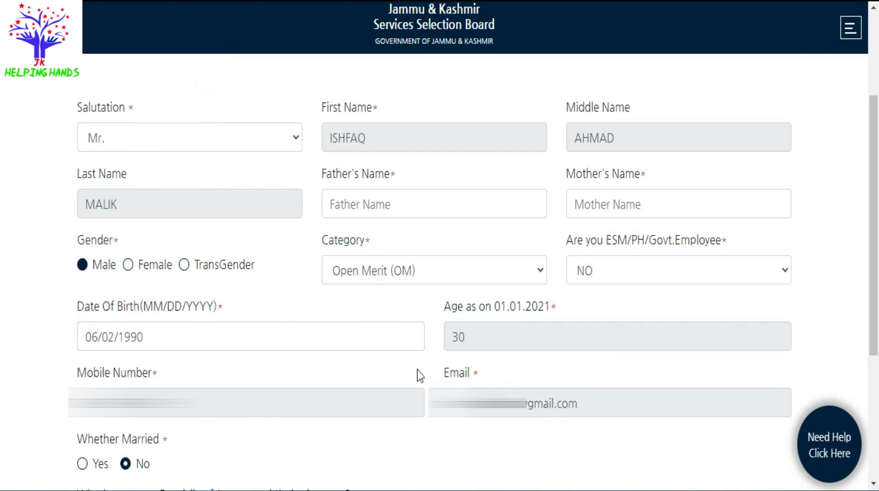
- Answer Yes to being a domicile of Jammu and Kashmir and Yes to having been issued a domicile certificate
scroll(367, 310, down, 5)
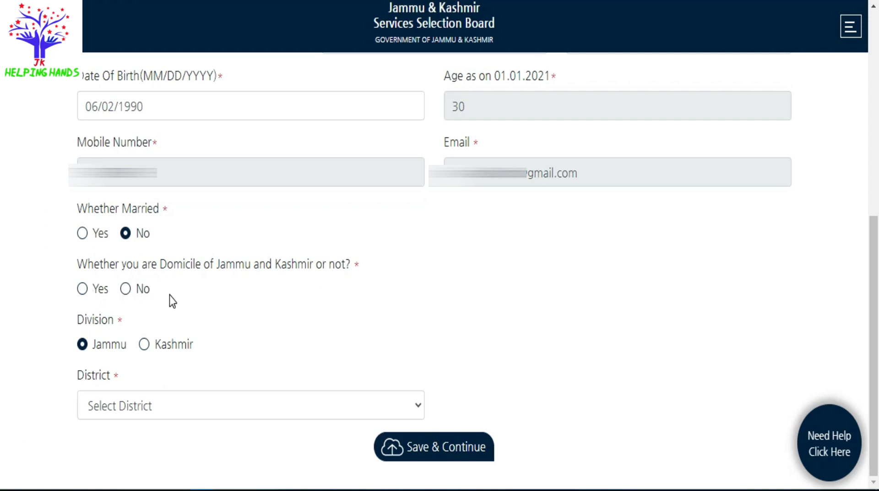
click(83, 291)
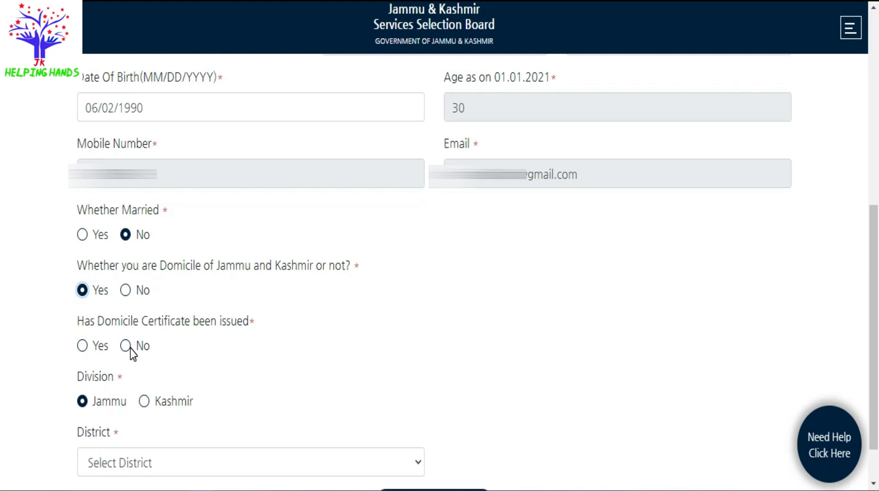
click(83, 348)
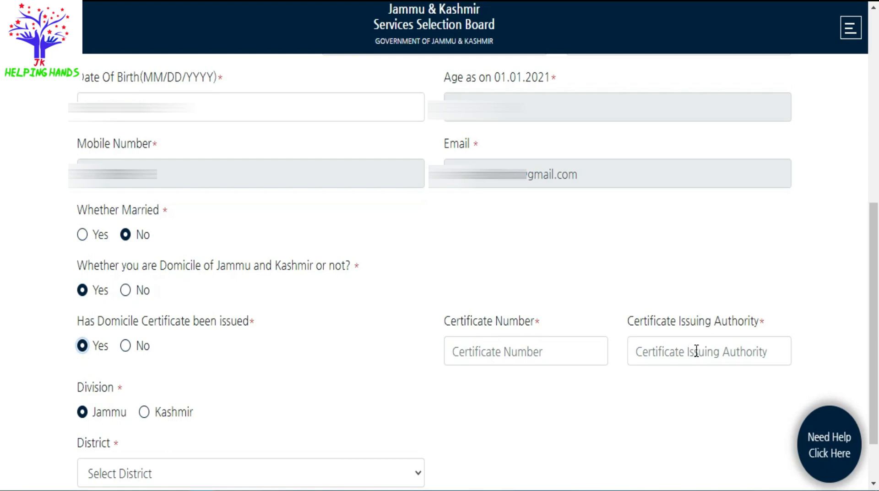
scroll(269, 386, down, 2)
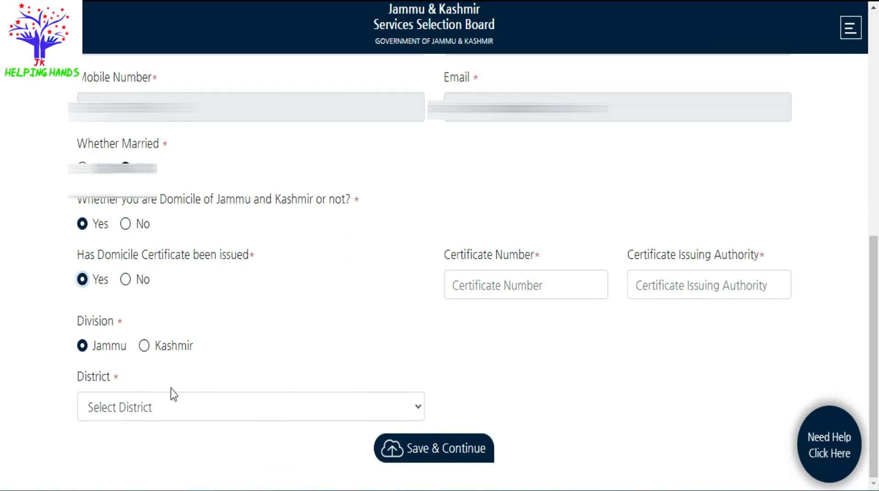
- Set the division to Kashmir and district to Baramulla, enter the domicile certificate number and issuing authority, and save the personal details
click(203, 406)
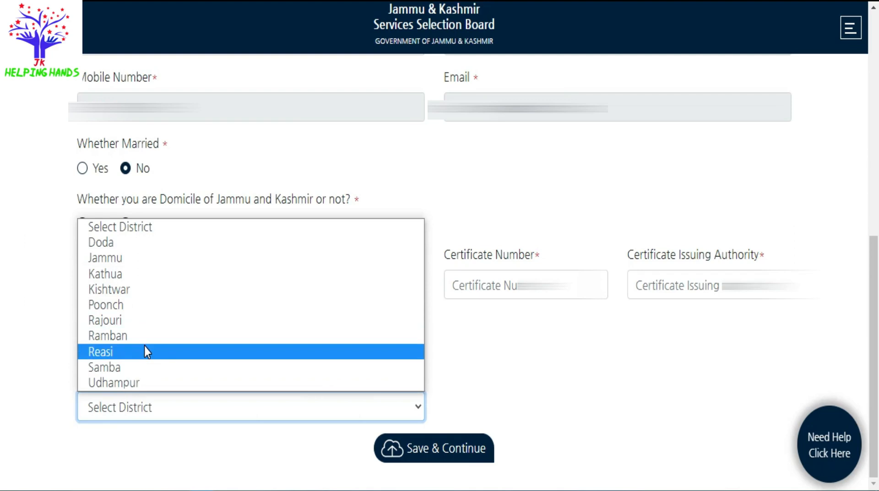
click(145, 289)
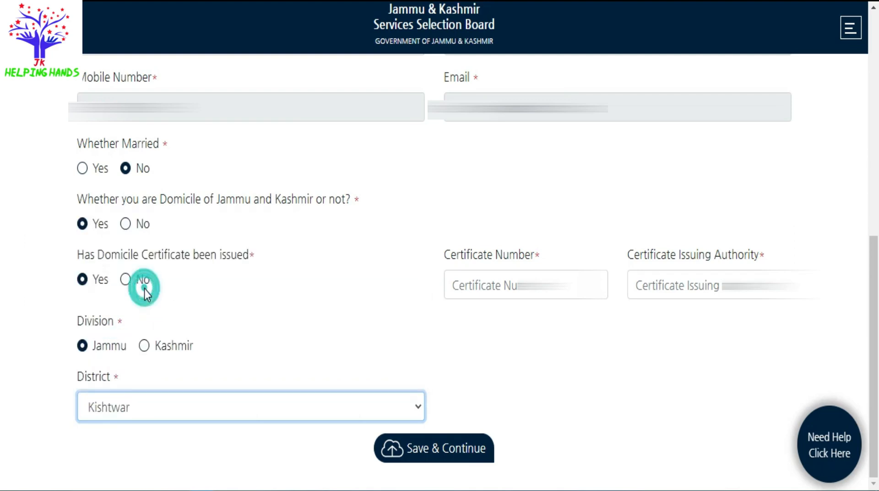
click(144, 347)
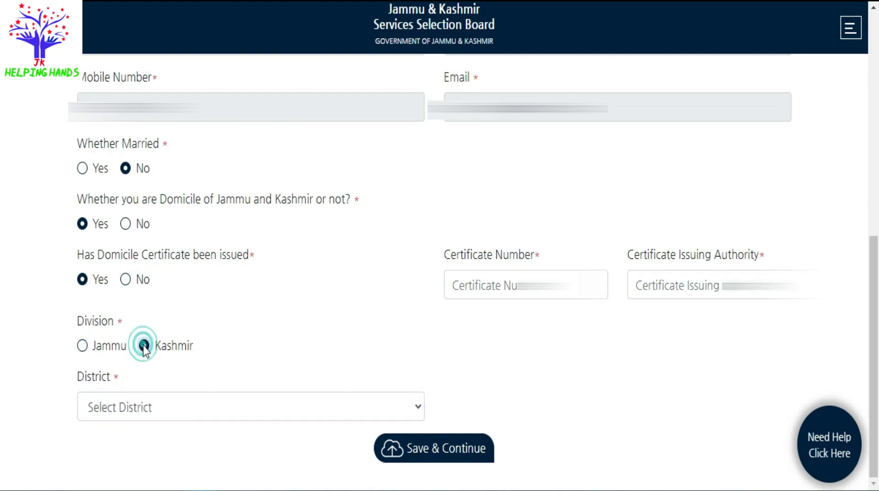
click(178, 415)
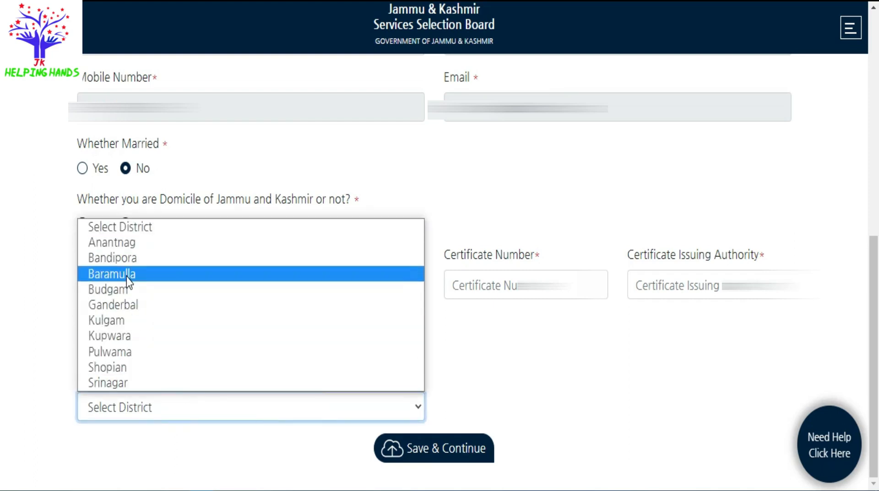
click(129, 275)
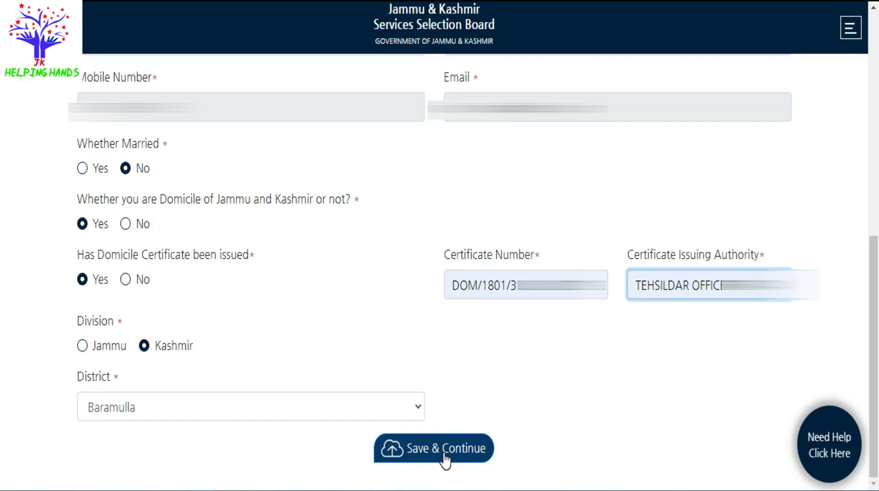
click(444, 456)
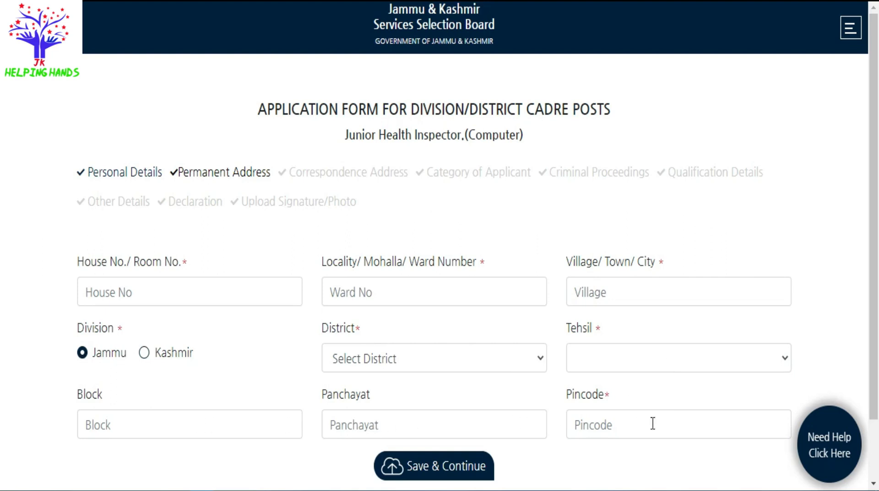
- Fill in and save the applicant's permanent address, and save the correspondence address as the same as the permanent one
scroll(653, 424, down, 2)
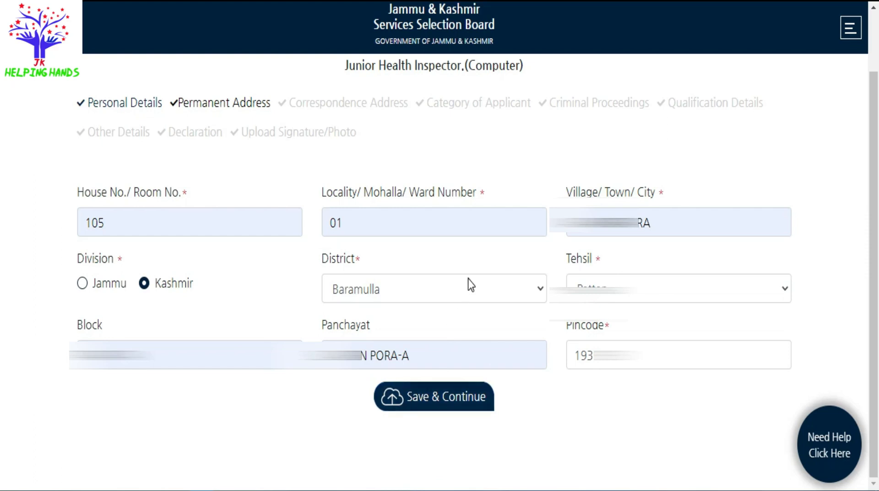
click(448, 409)
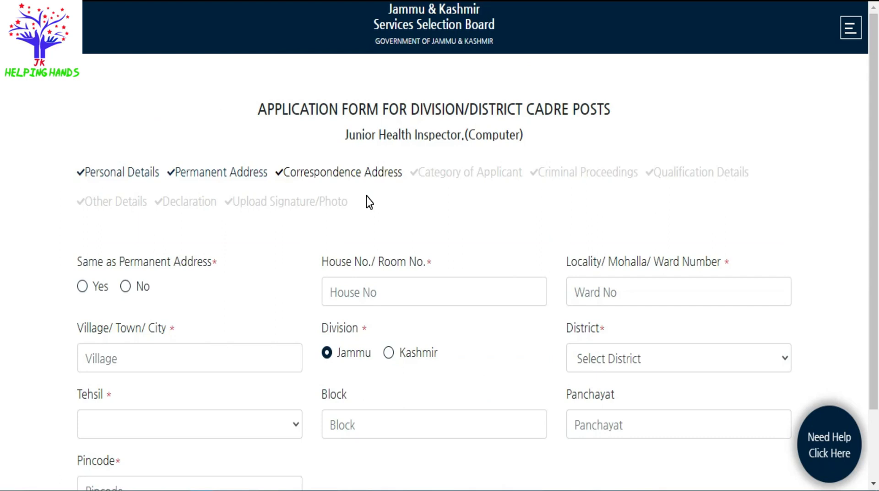
scroll(369, 202, down, 2)
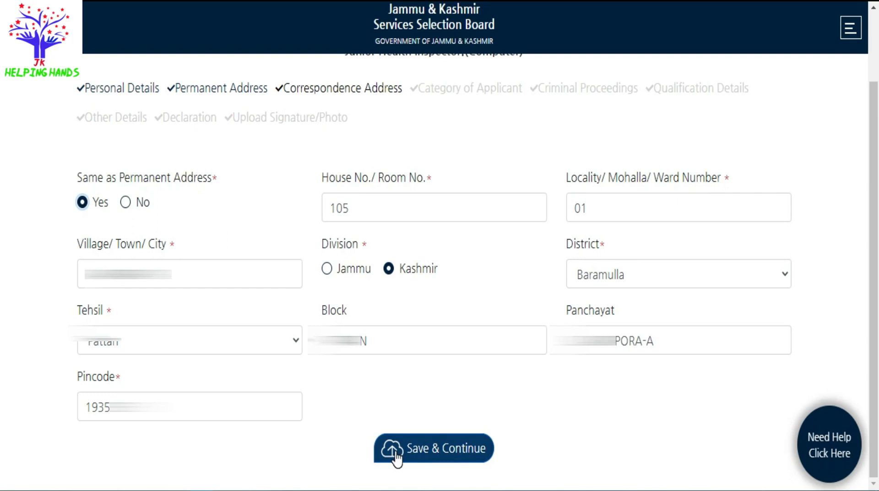
click(436, 451)
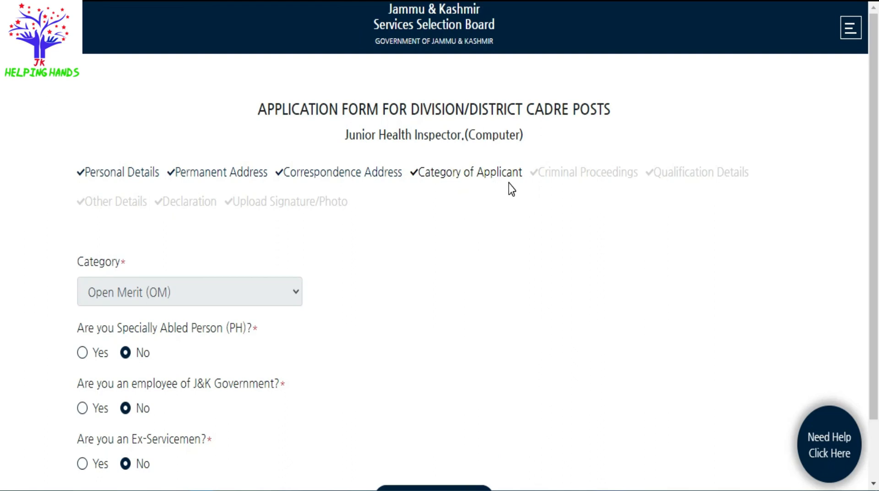
- Keep No for specially abled person, J&K Government employee and ex-servicemen, and save the category of applicant
click(296, 294)
scroll(322, 294, down, 2)
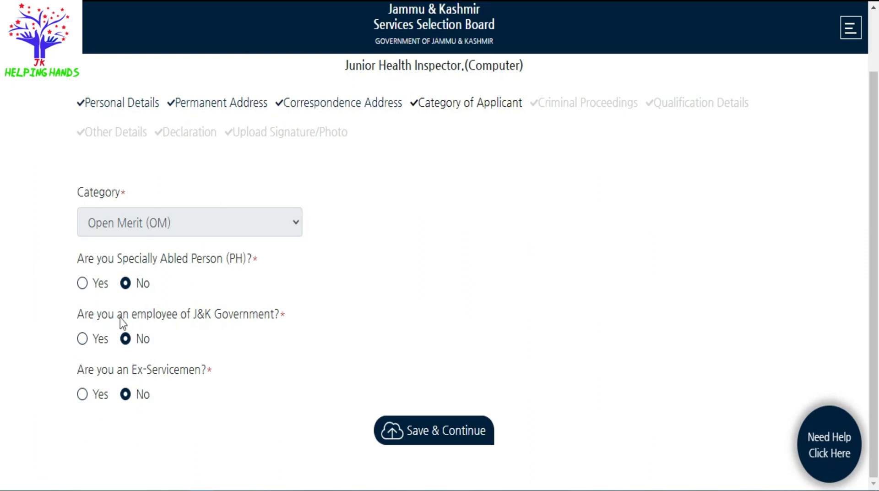
click(453, 435)
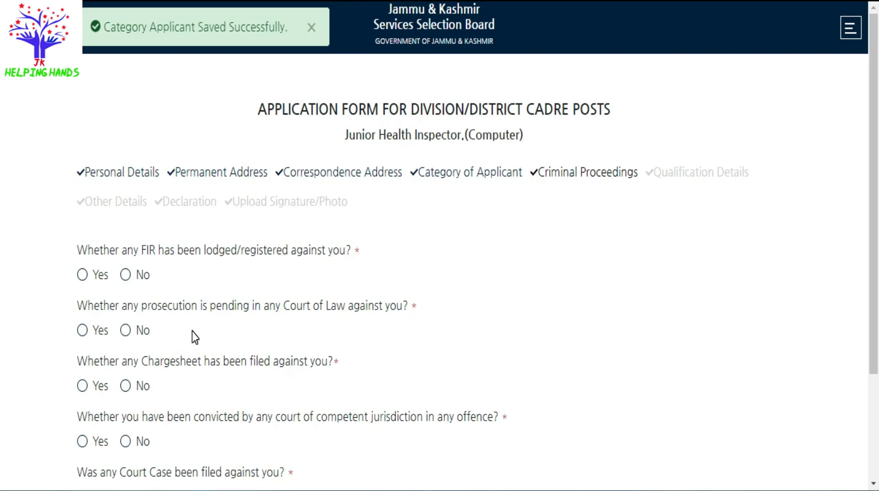
- Answer No to all six criminal proceedings questions, from FIR to disciplinary action, and save and continue
scroll(193, 337, down, 3)
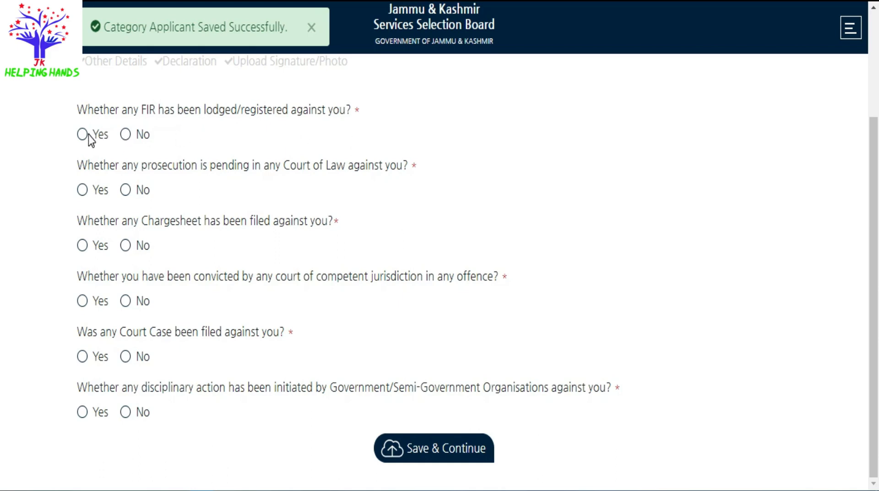
click(125, 135)
click(126, 191)
click(126, 246)
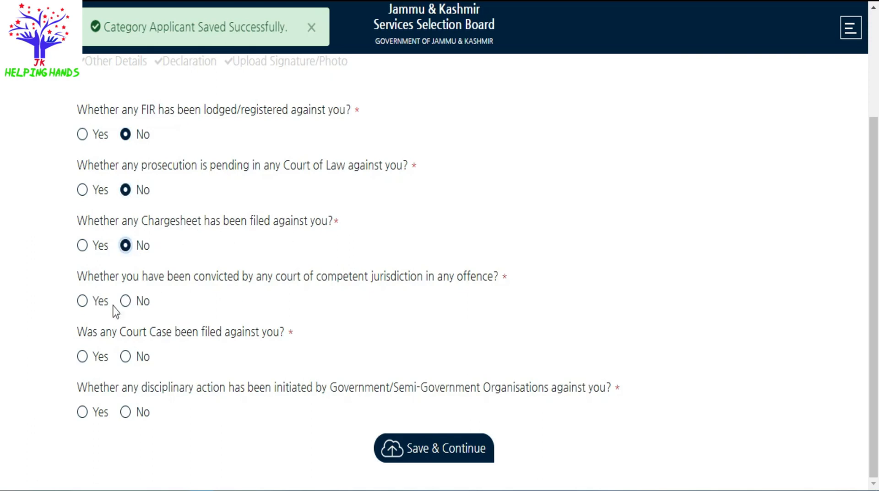
click(125, 300)
click(125, 357)
click(129, 415)
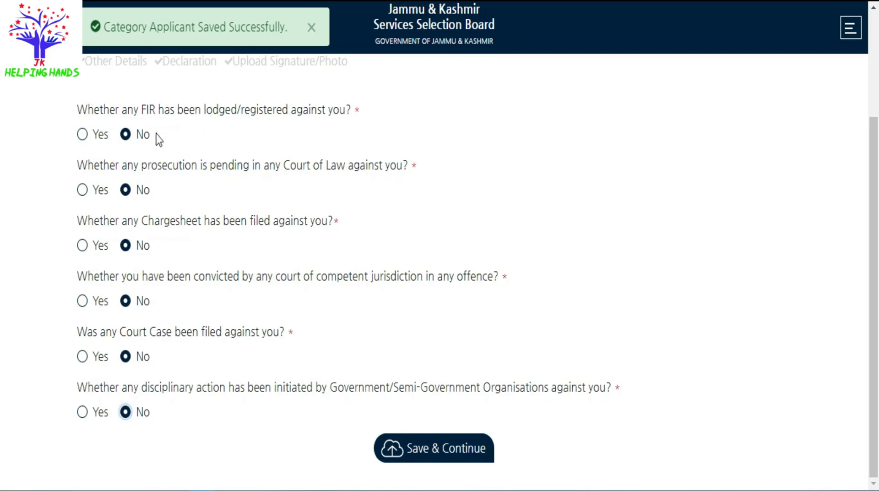
click(411, 463)
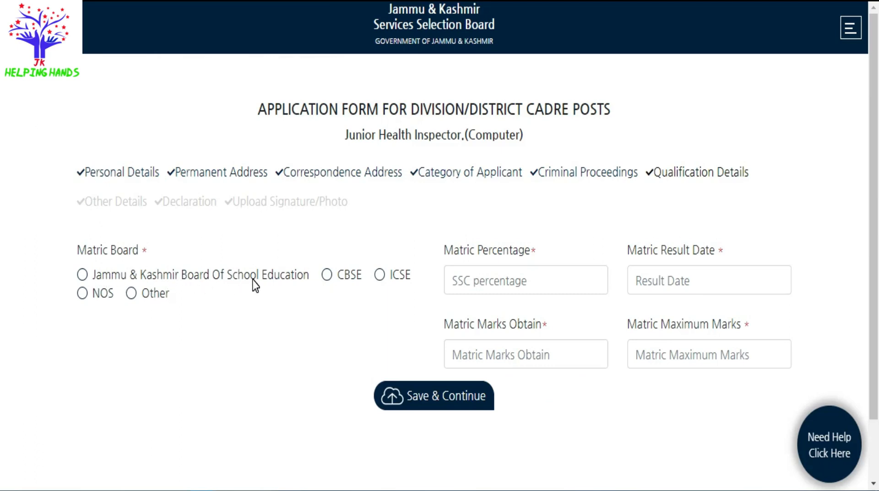
- Save the matric details (Jammu & Kashmir Board Of School Education, 65.6, 20/12/2009, 328 of 500), confirm prescribed qualifications, and save Kashmir Division as examination center
click(82, 276)
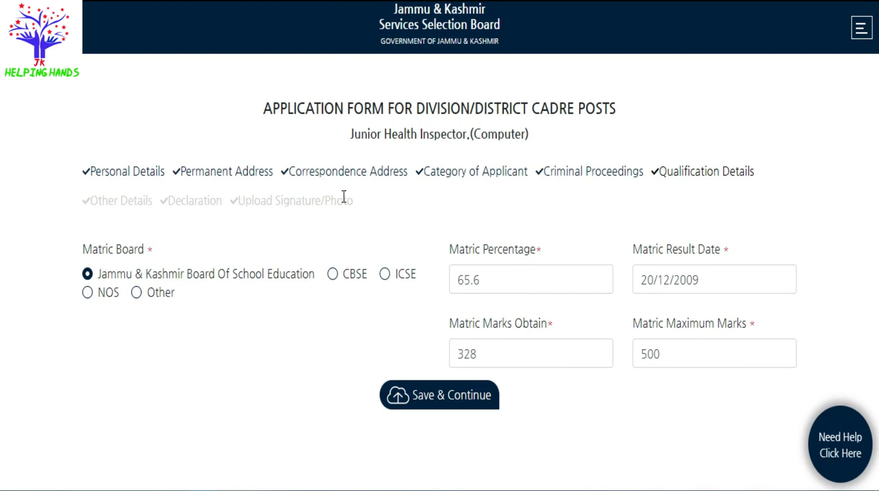
click(418, 407)
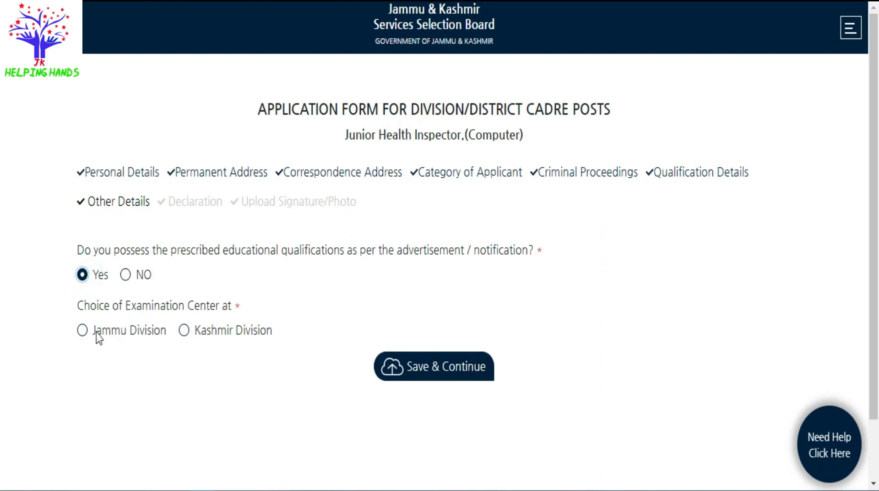
click(183, 334)
click(405, 381)
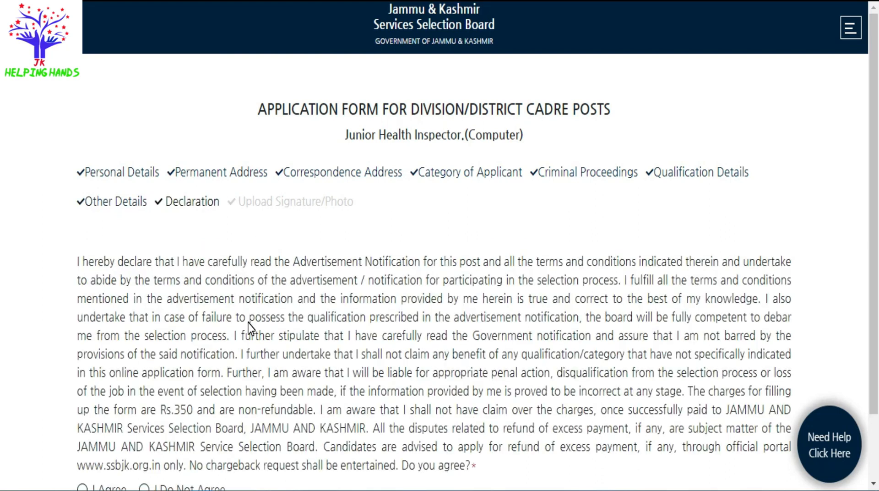
- Agree to the declaration and save it, then upload and save the applicant's photograph and signature image files
scroll(251, 327, down, 2)
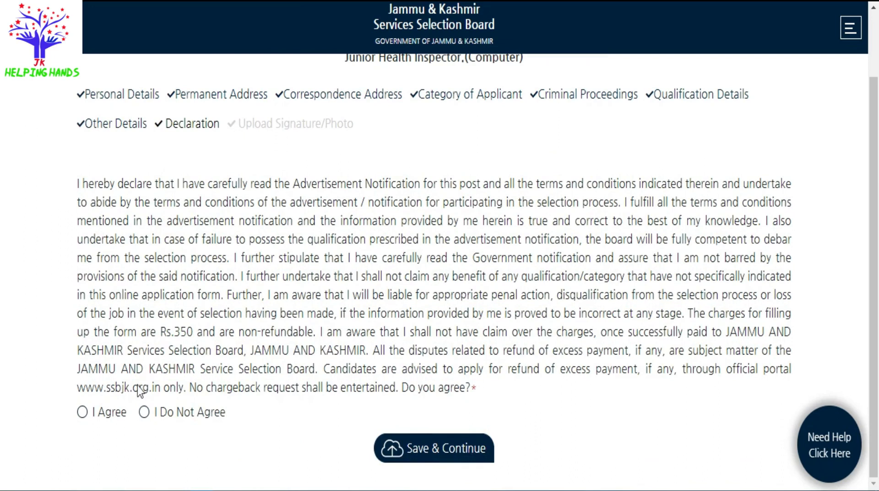
click(82, 413)
click(438, 459)
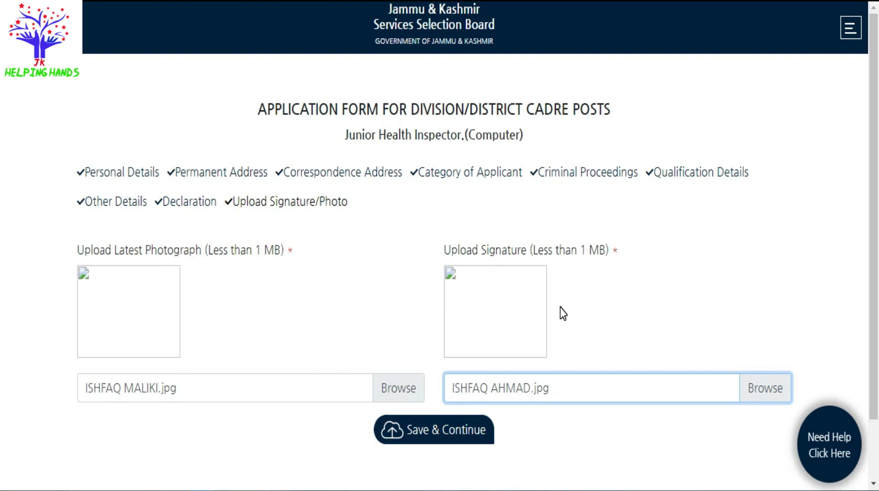
click(448, 436)
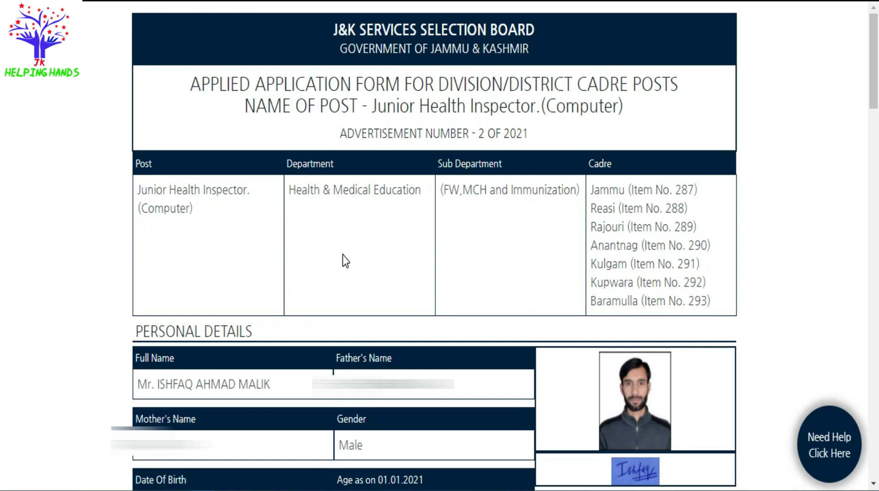
- Review the completed application down to the payment options and proceed to payment with Billdesk
scroll(320, 298, down, 20)
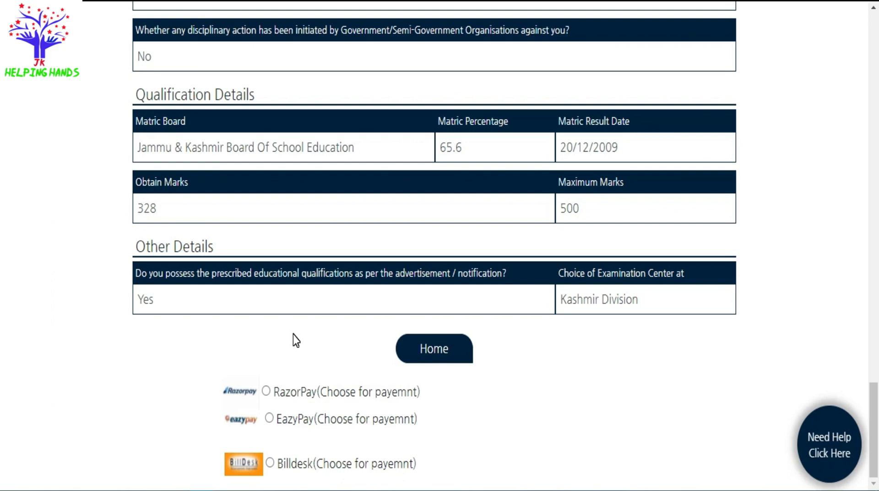
click(270, 462)
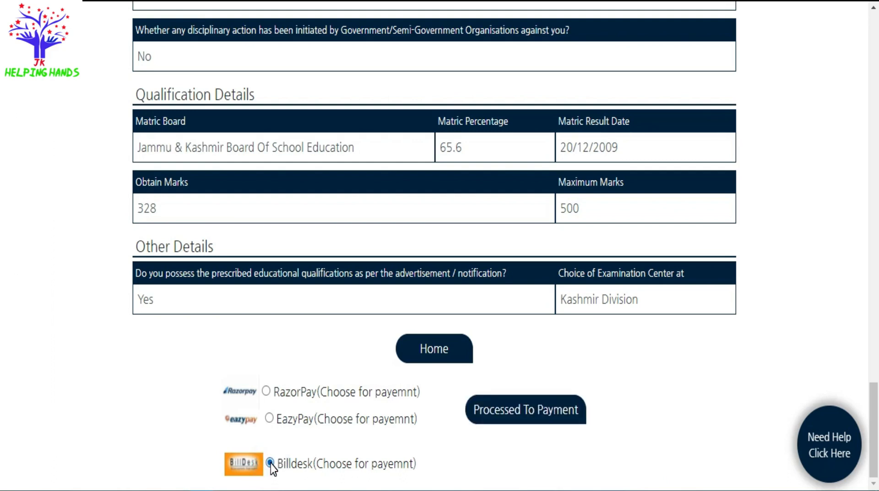
click(497, 422)
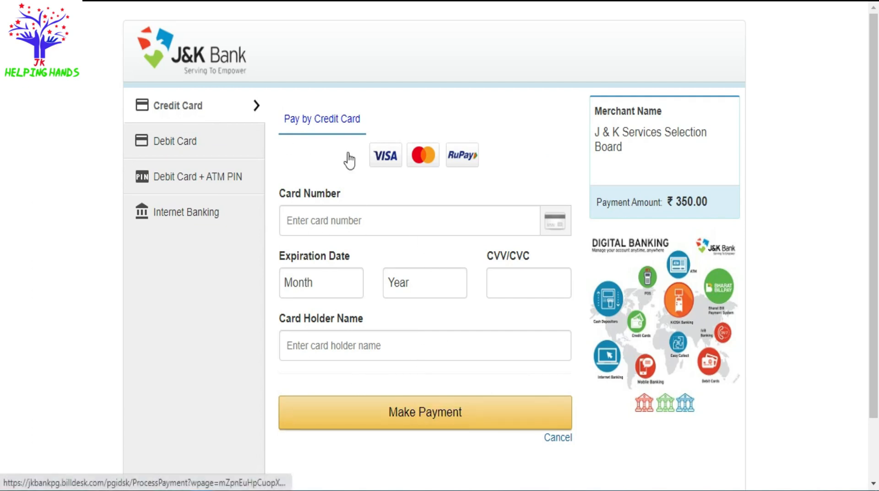
- Choose debit card payment, enter the card number, expiration date, CVV and card holder's name, and make the payment
click(173, 149)
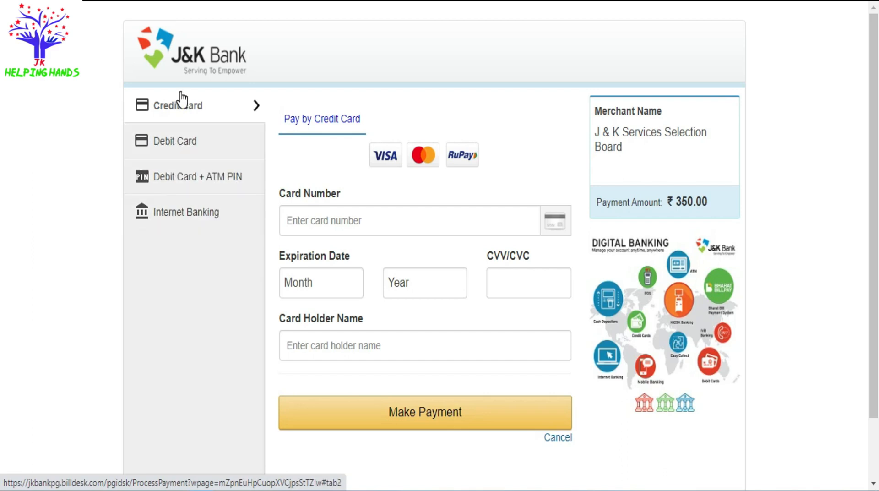
click(176, 142)
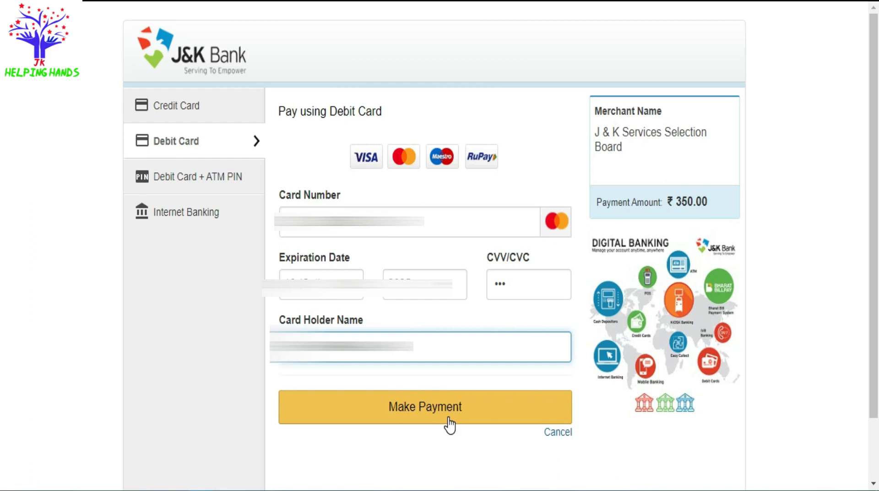
click(449, 424)
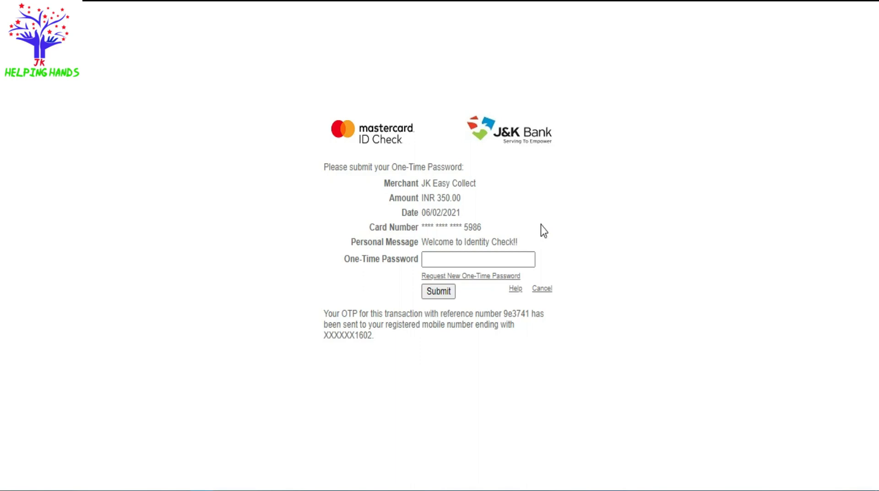
- Enter the one-time password for the card transaction and submit it
click(436, 258)
click(462, 260)
key(ctrl+v)
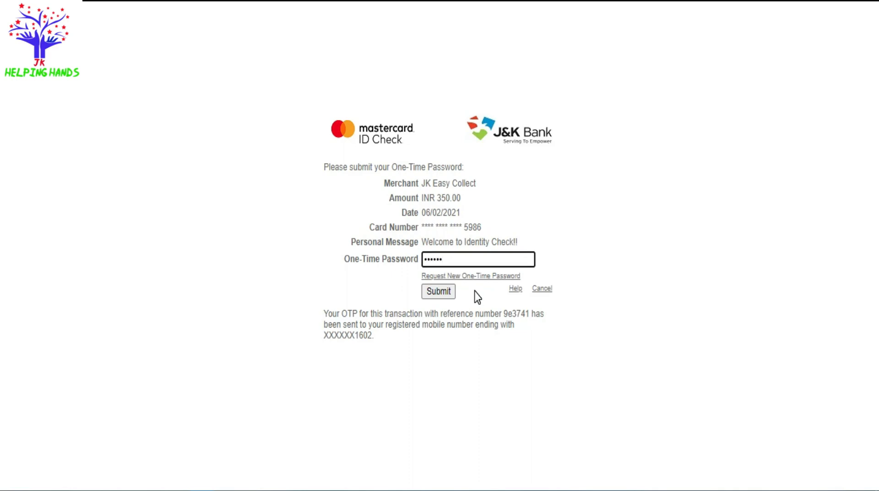
click(441, 292)
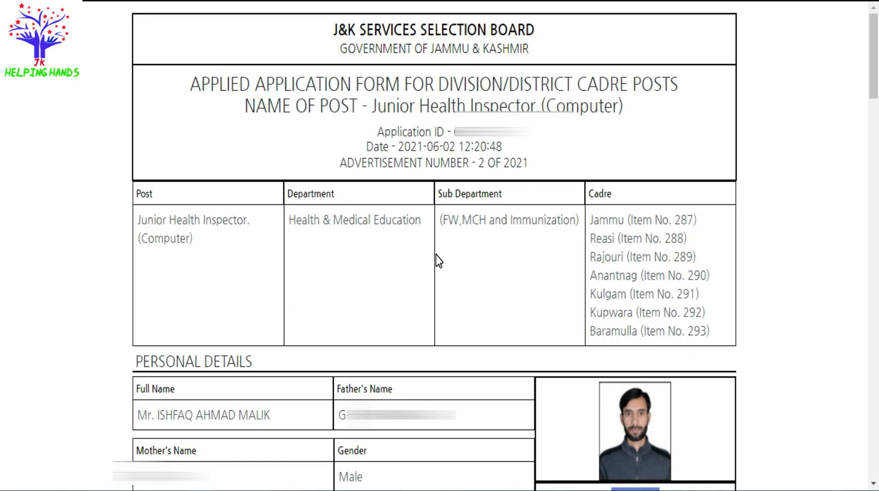
- Go to the end of the submitted application form, return to the portal home, and view the list of submitted applications
key(End)
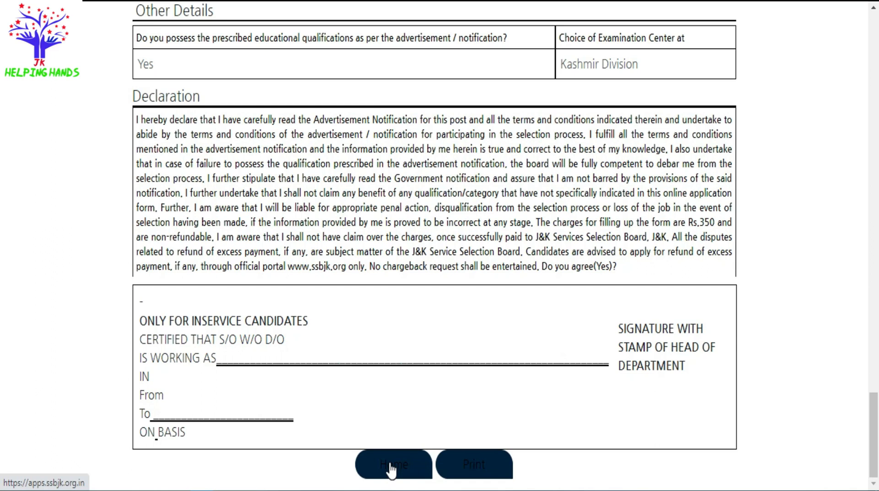
click(405, 466)
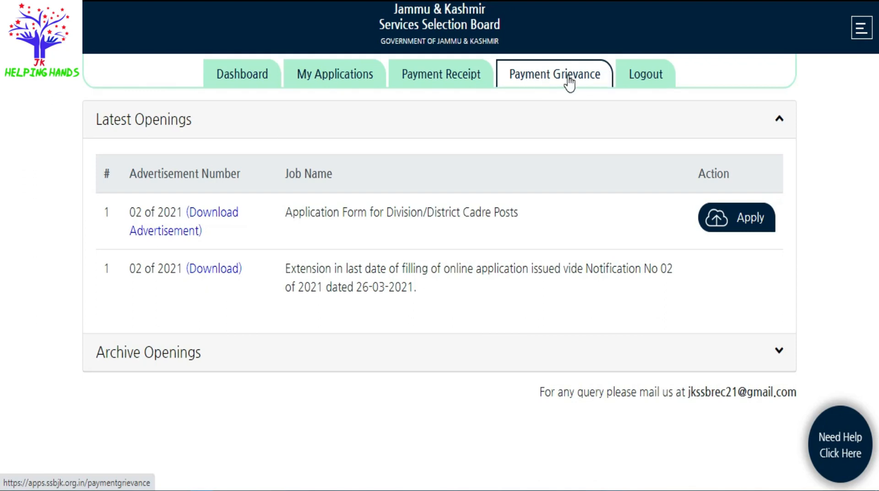
click(335, 86)
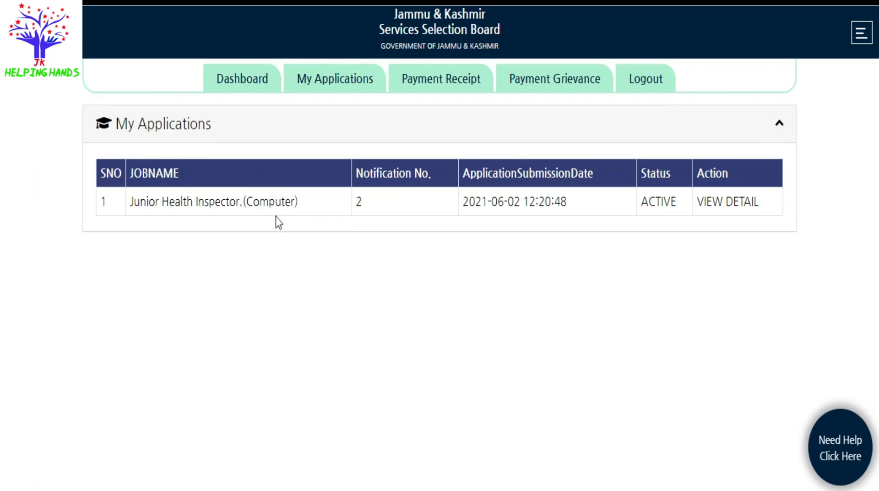
- Start another application for the Division/District Cadre Posts and select the X-Ray Technician/Radiology Technologist post
click(223, 91)
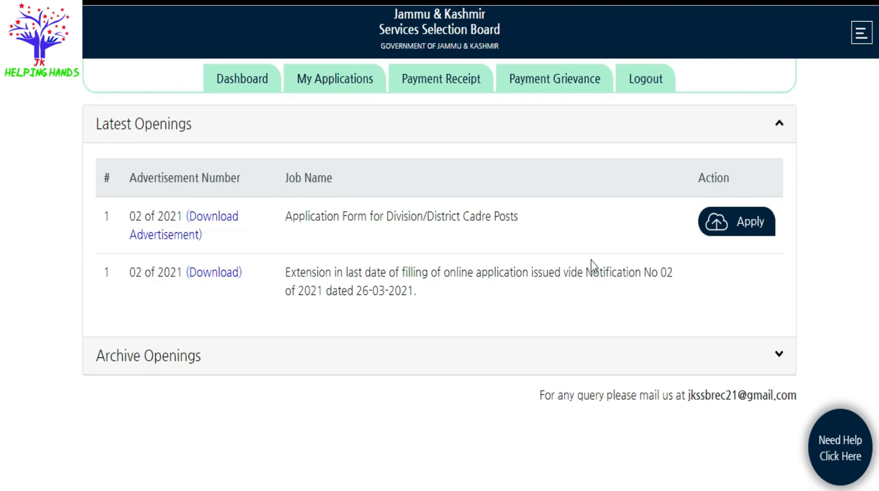
click(723, 234)
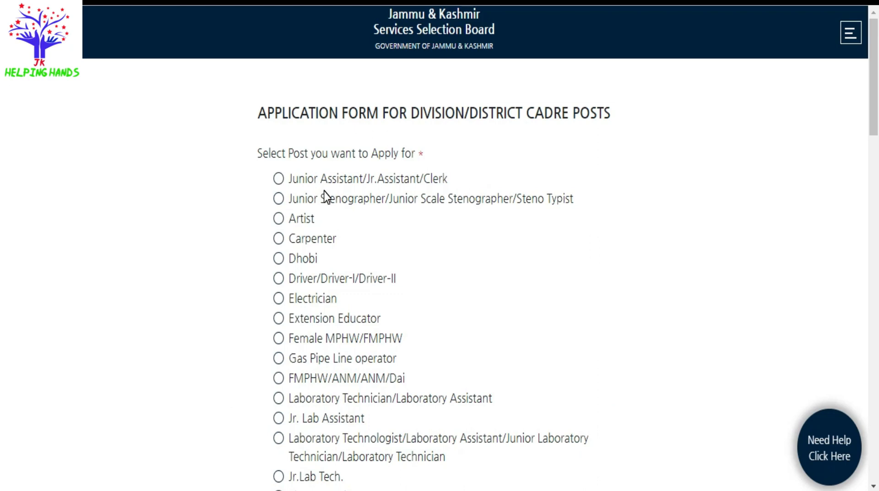
scroll(325, 196, down, 3)
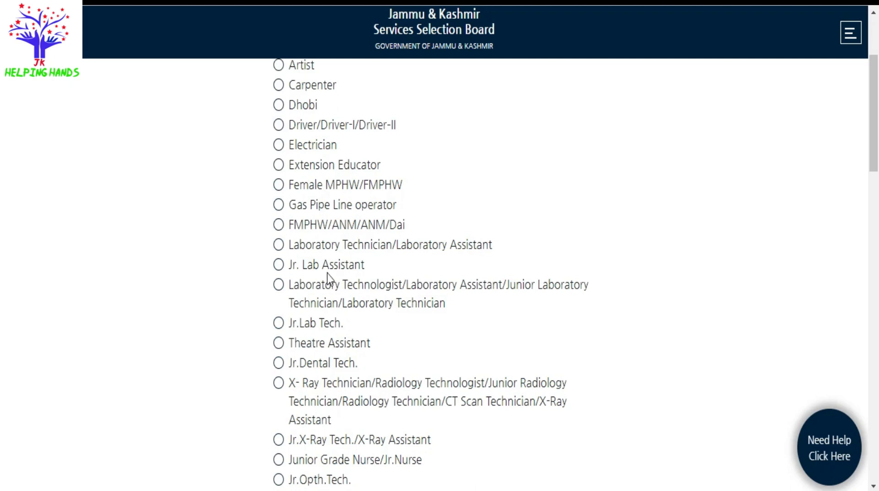
scroll(348, 274, down, 1)
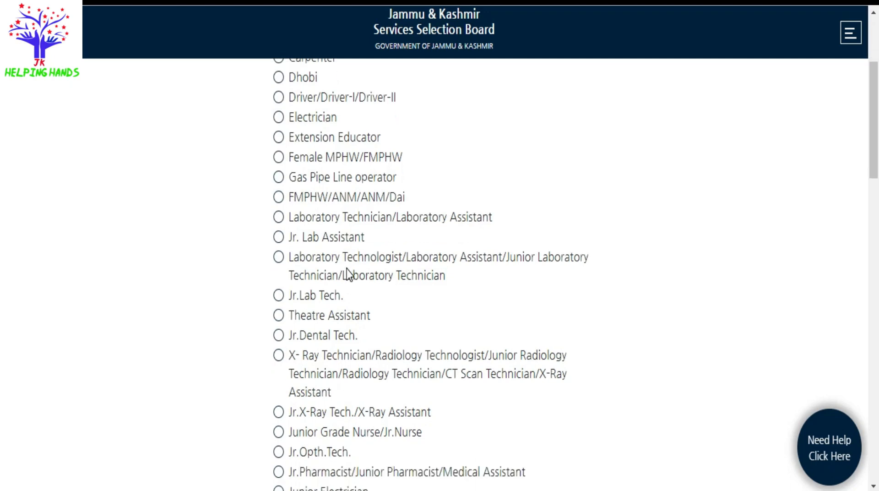
scroll(348, 274, down, 3)
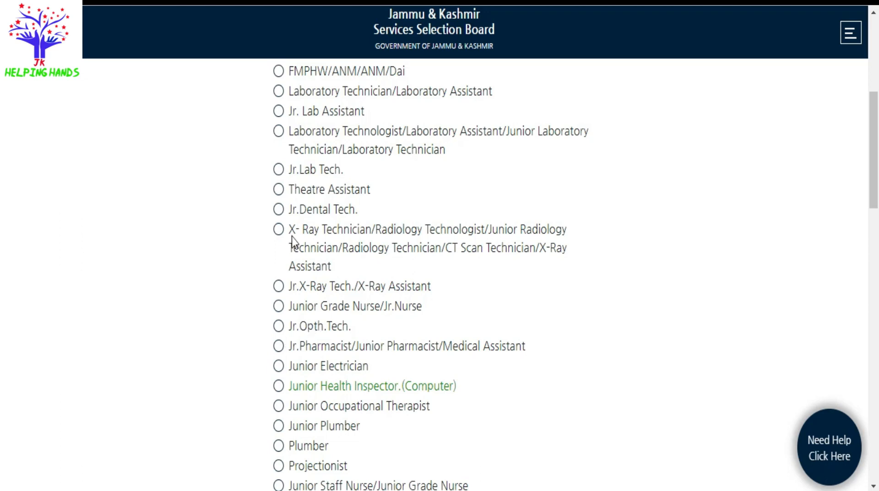
click(278, 229)
scroll(281, 232, down, 20)
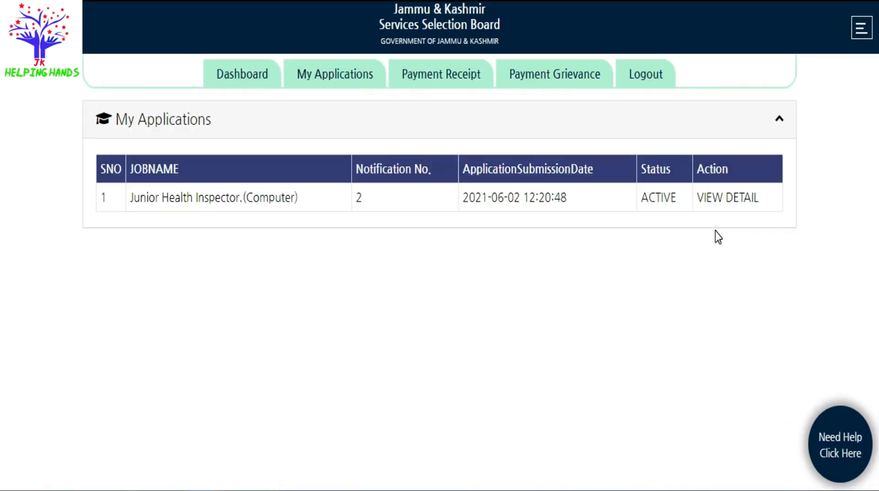
- Log out of the applicant account
click(645, 80)
click(646, 82)
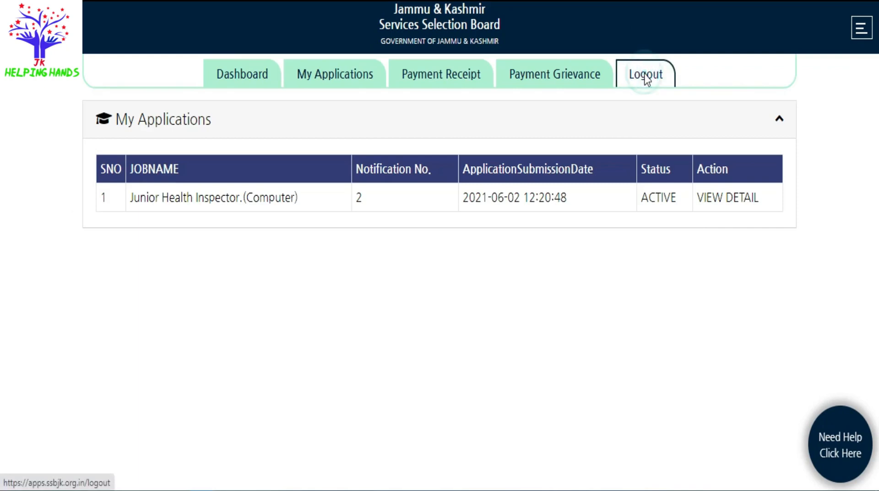